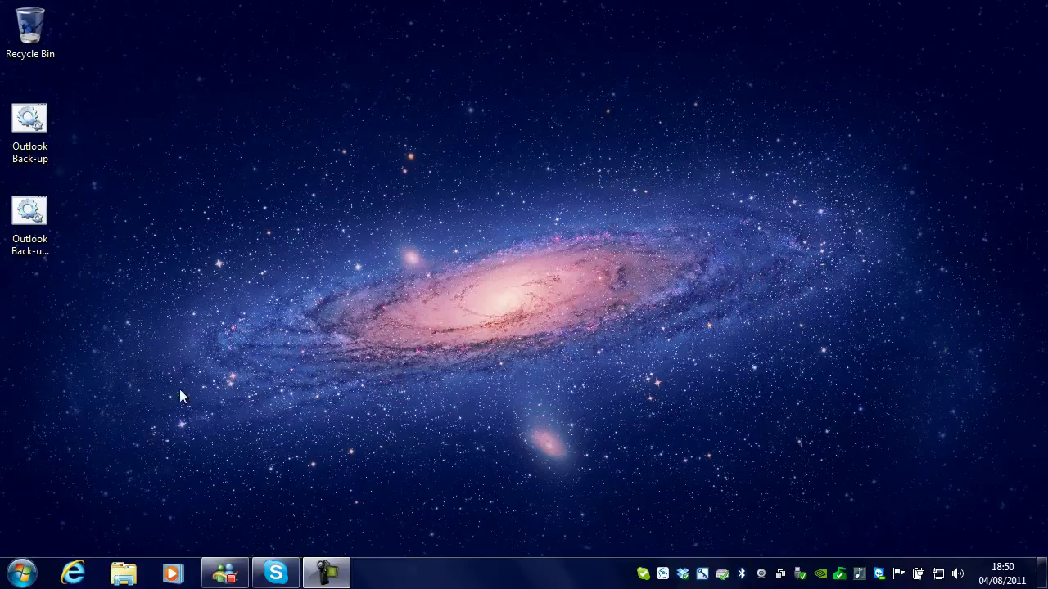
Step: Open the computer's remote settings and display the list of users allowed to connect through Remote Desktop
left_click(22, 573)
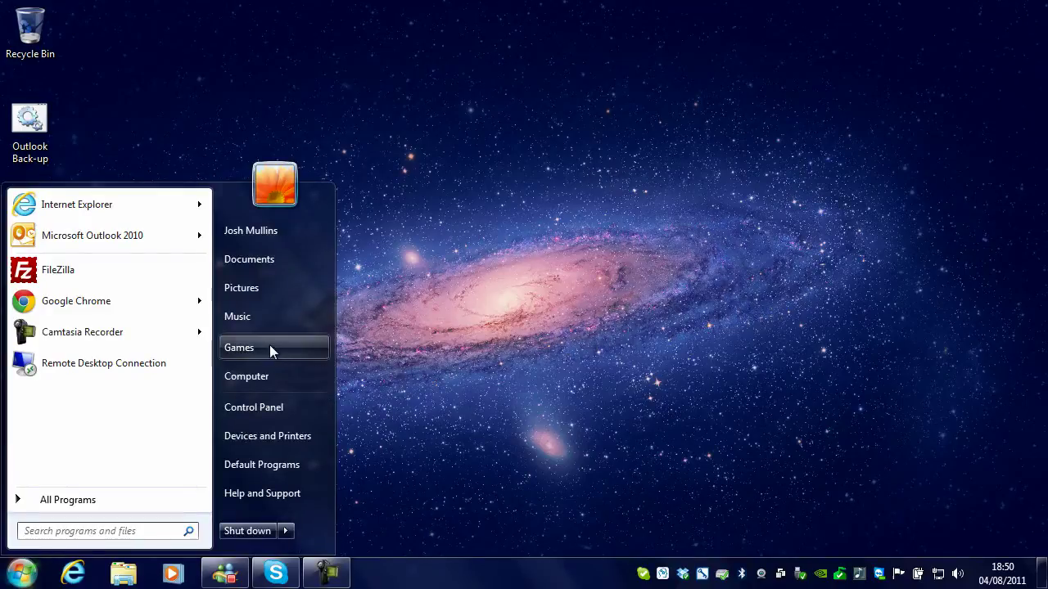
right_click(263, 370)
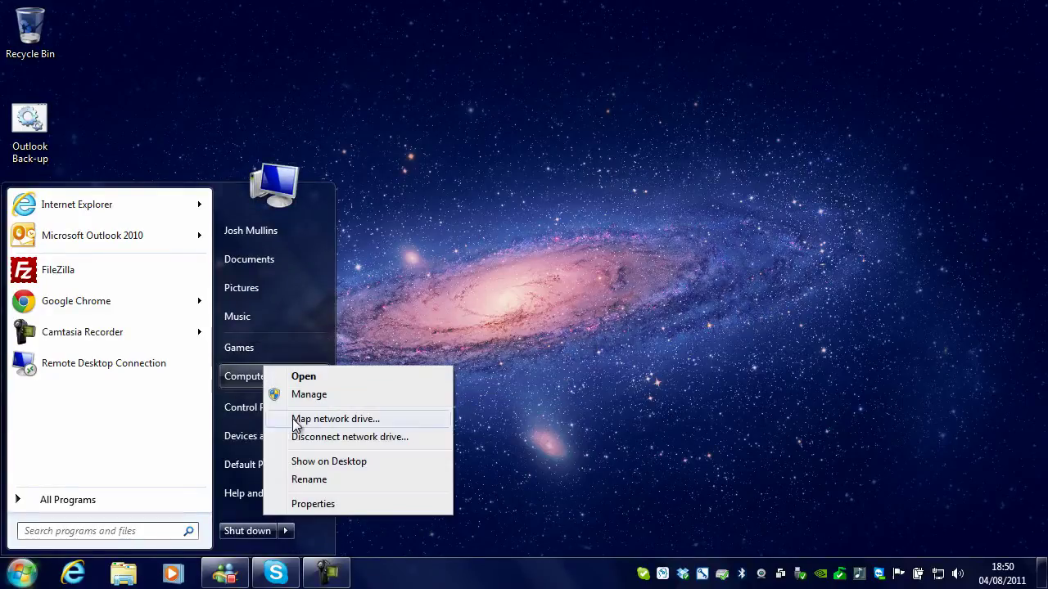
left_click(321, 504)
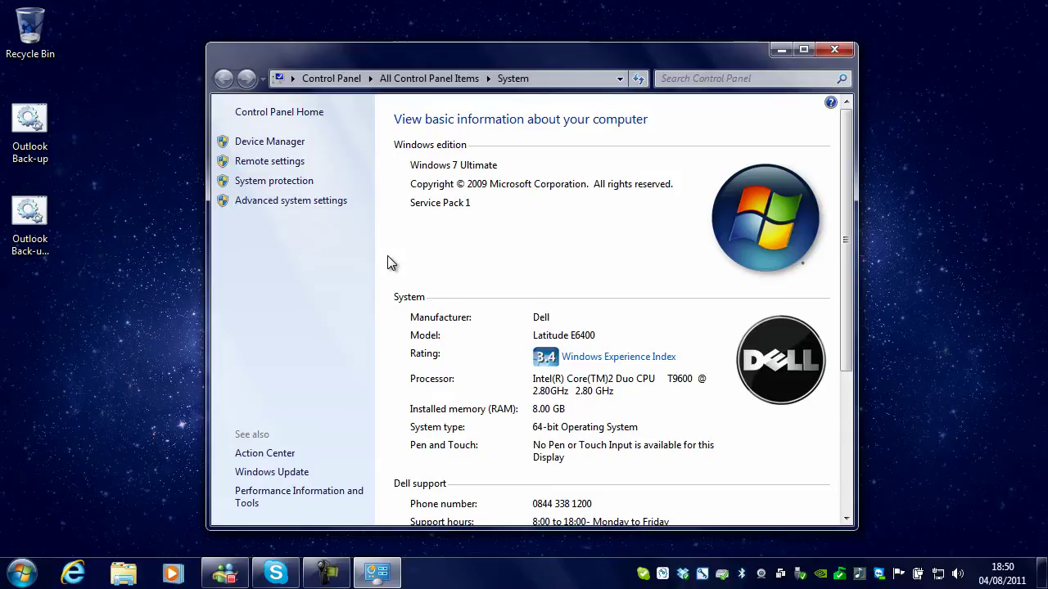
left_click(260, 162)
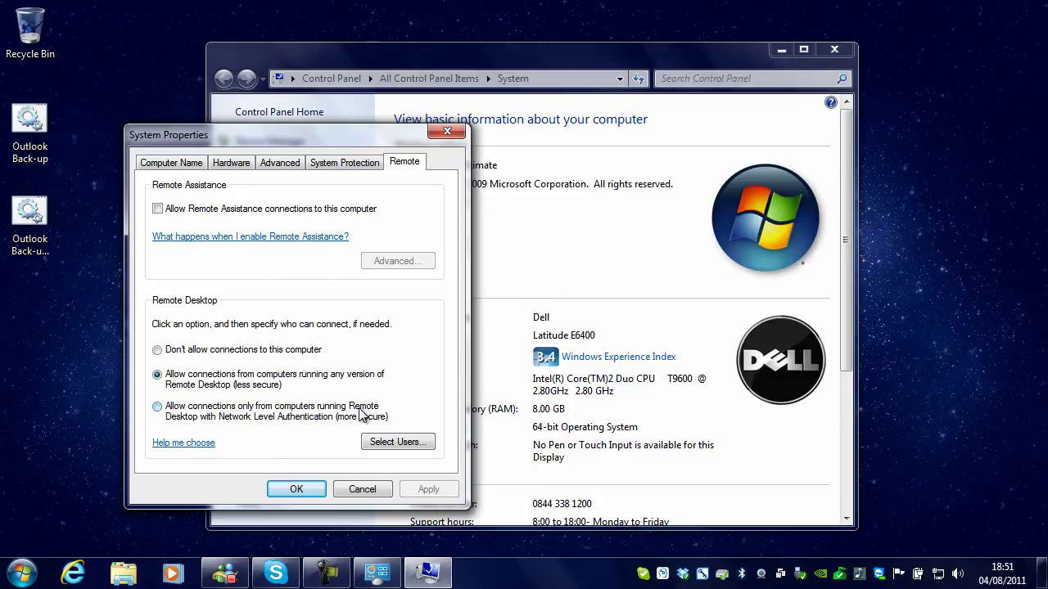
left_click(381, 446)
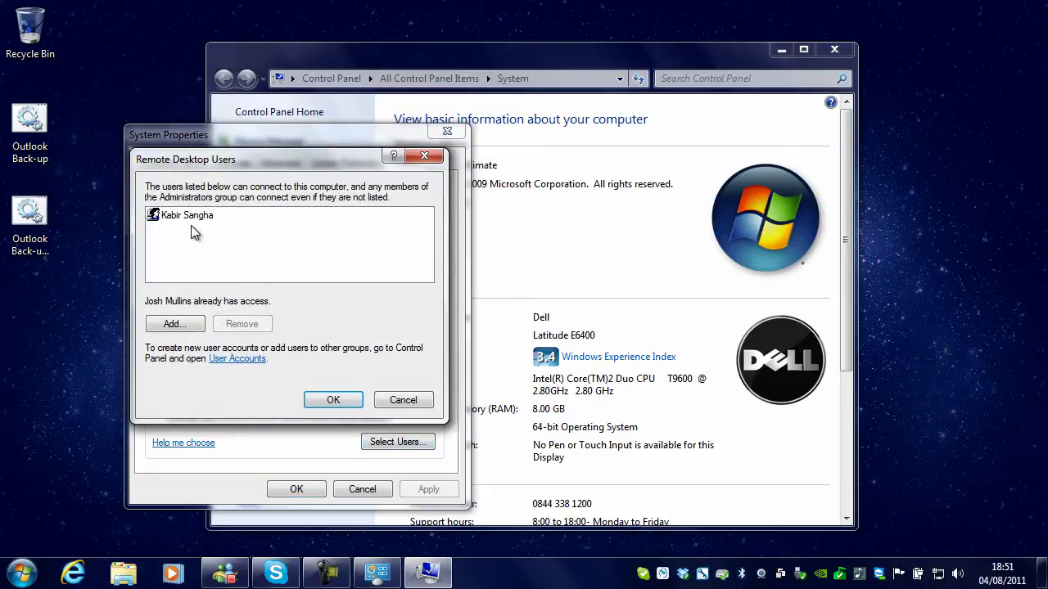
Step: Remove the listed account from the Remote Desktop Users
left_click(187, 217)
left_click(241, 323)
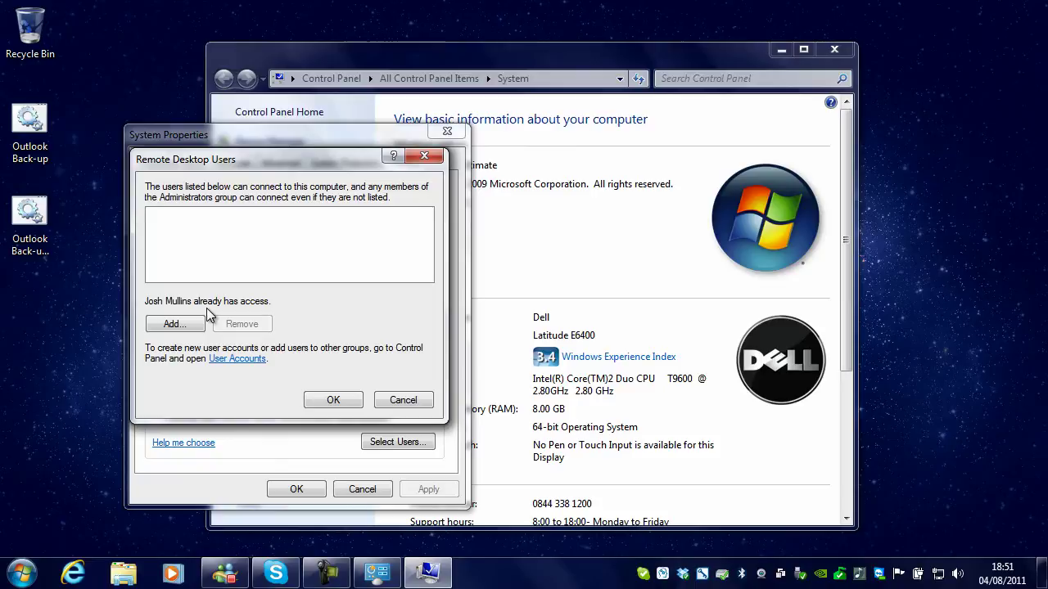
Step: Find the local user's account with the advanced search, add it to the Remote Desktop Users, save, and close the system settings
left_click(177, 324)
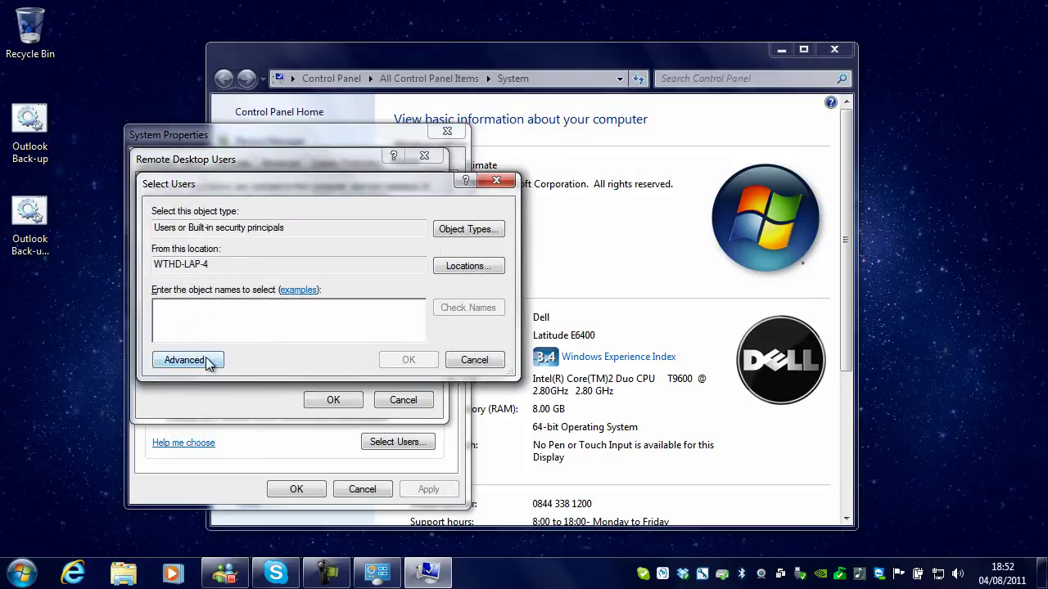
left_click(207, 362)
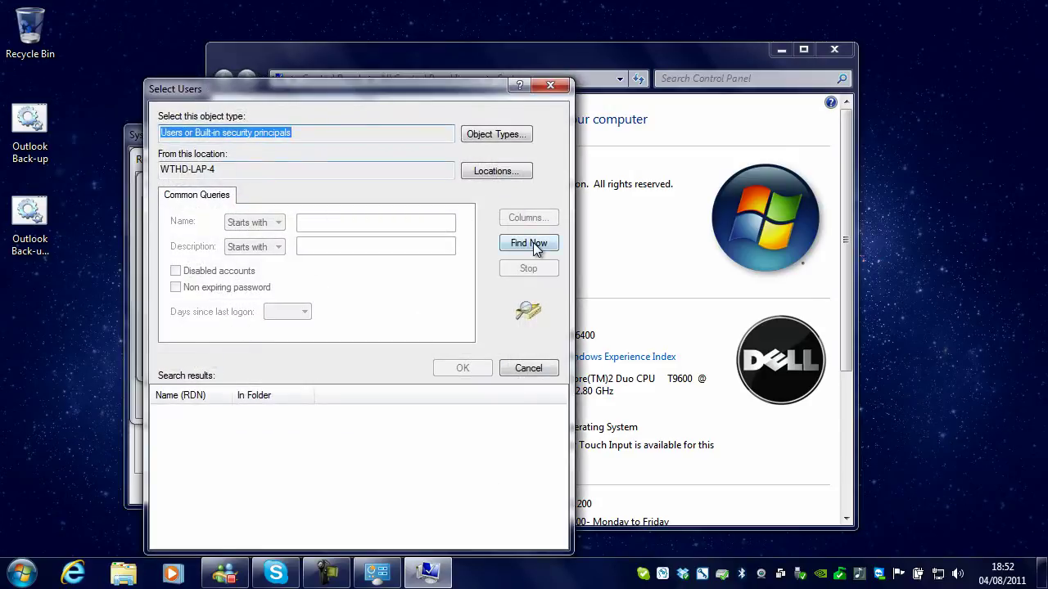
left_click(533, 246)
left_click_drag(561, 421, 565, 465)
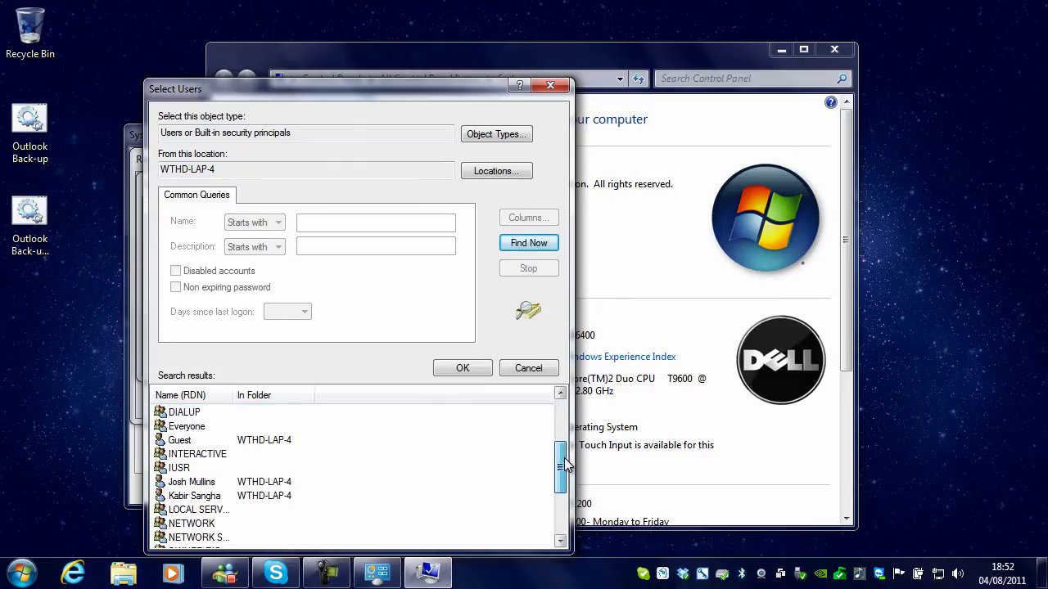
left_click(196, 496)
left_click(490, 368)
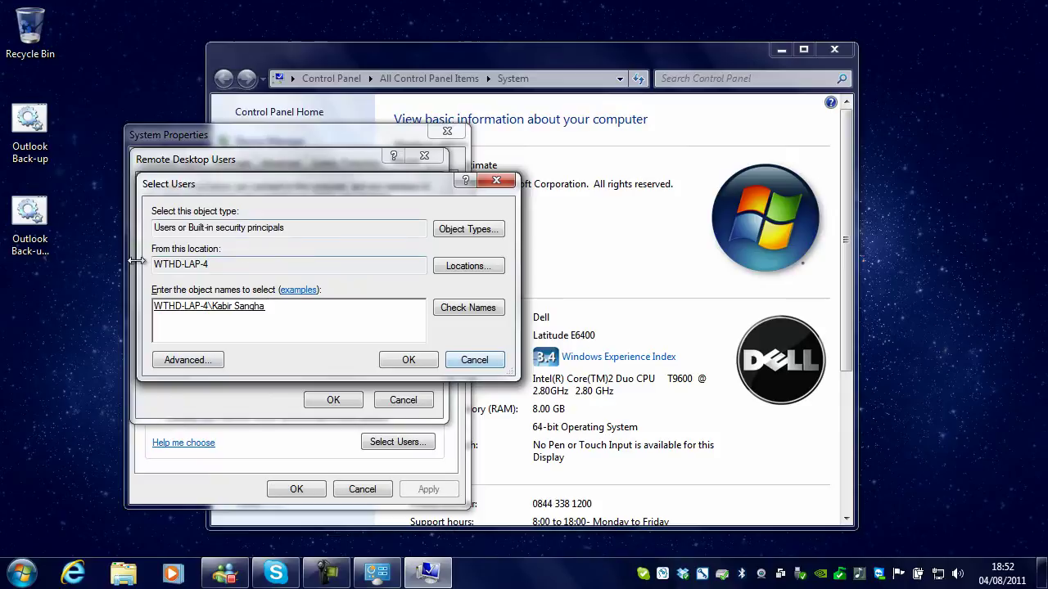
left_click(408, 360)
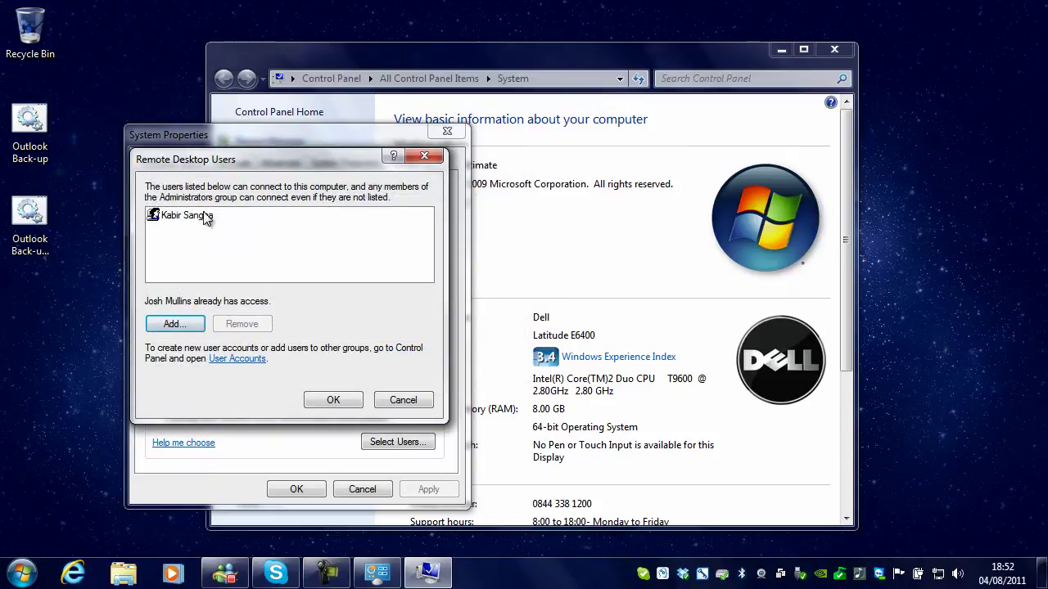
left_click(347, 401)
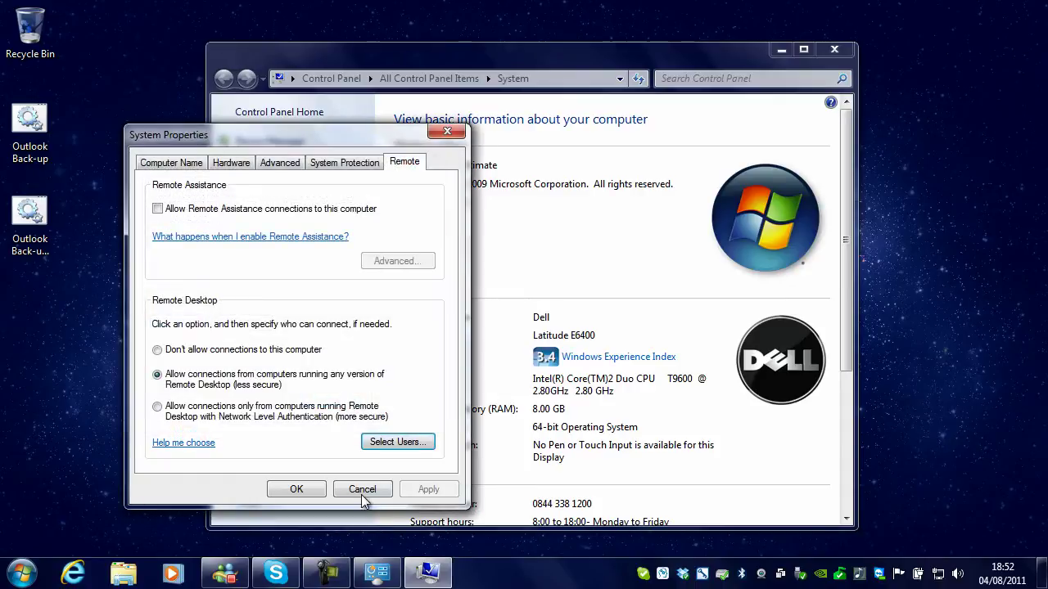
left_click(310, 493)
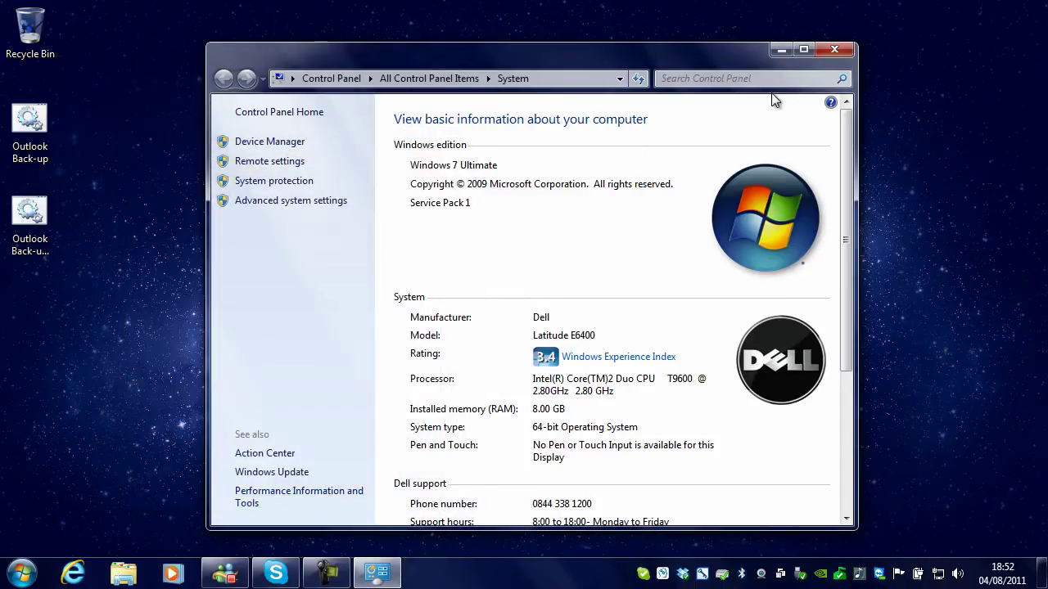
left_click(833, 51)
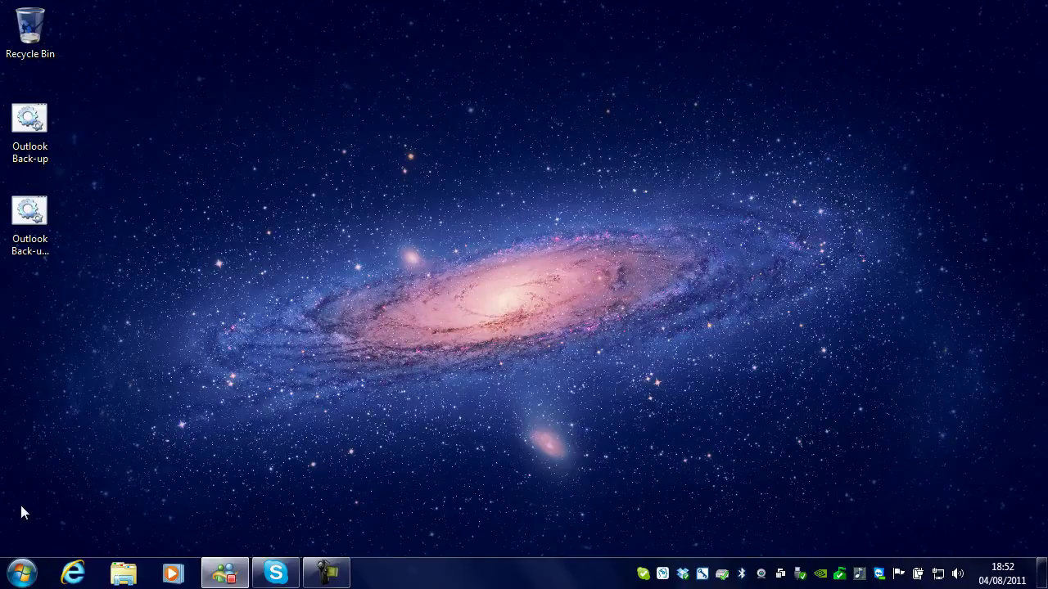
Step: Search for "remote", launch Remote Desktop Connection, and expand its connection options
left_click(22, 575)
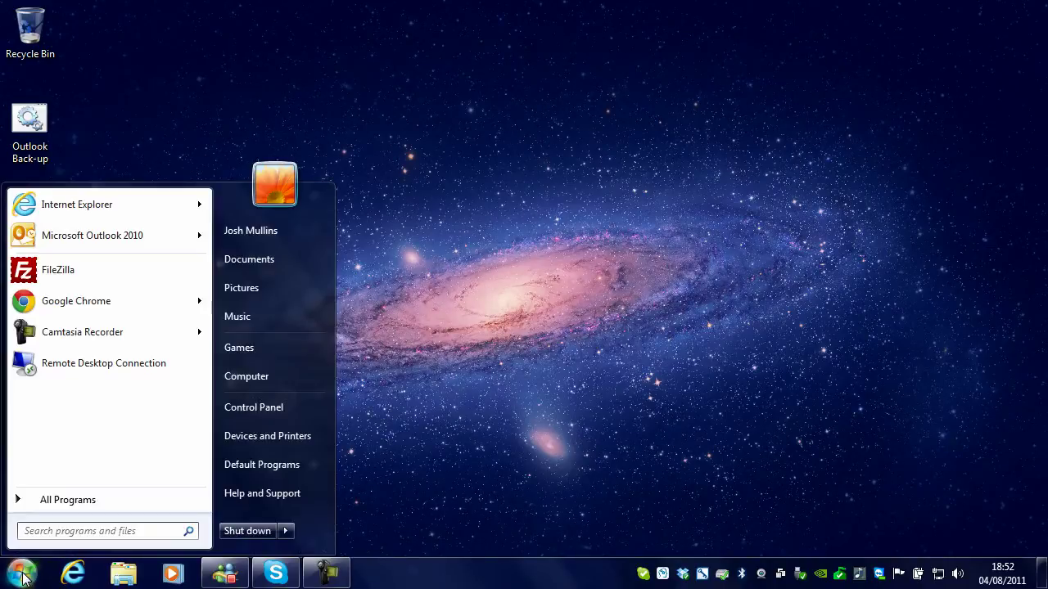
type("remote")
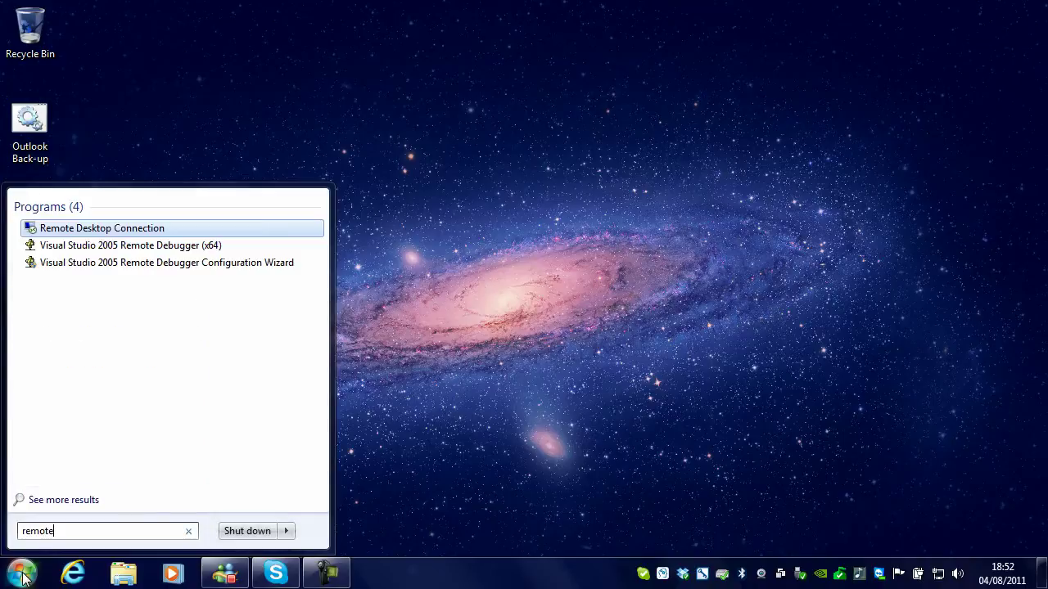
left_click(78, 229)
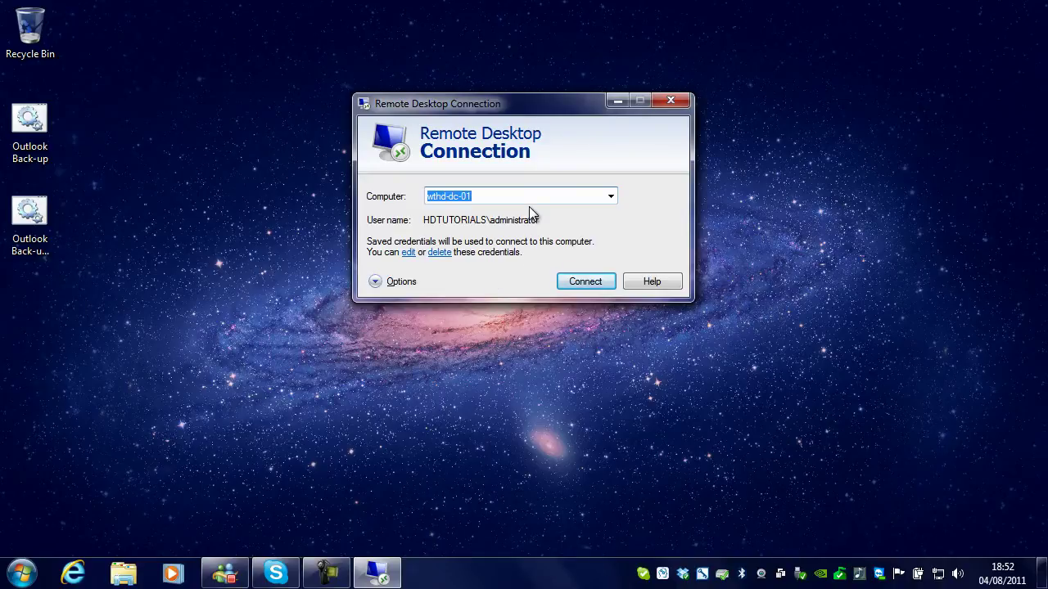
left_click(375, 281)
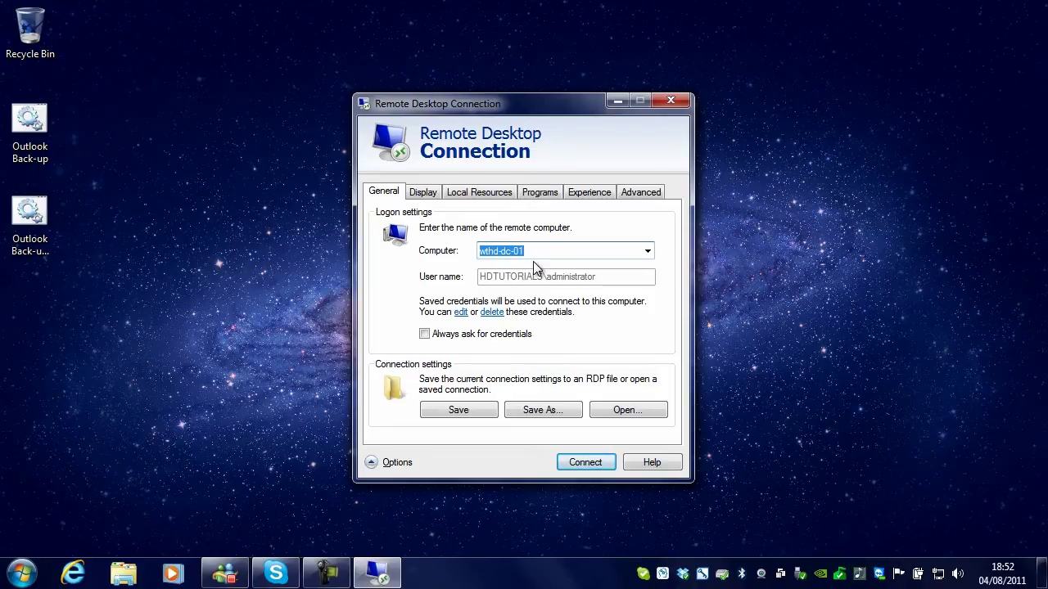
Step: Review the display size settings with the remote desktop at Full Screen, and inspect the remote audio playback and recording options
left_click(419, 192)
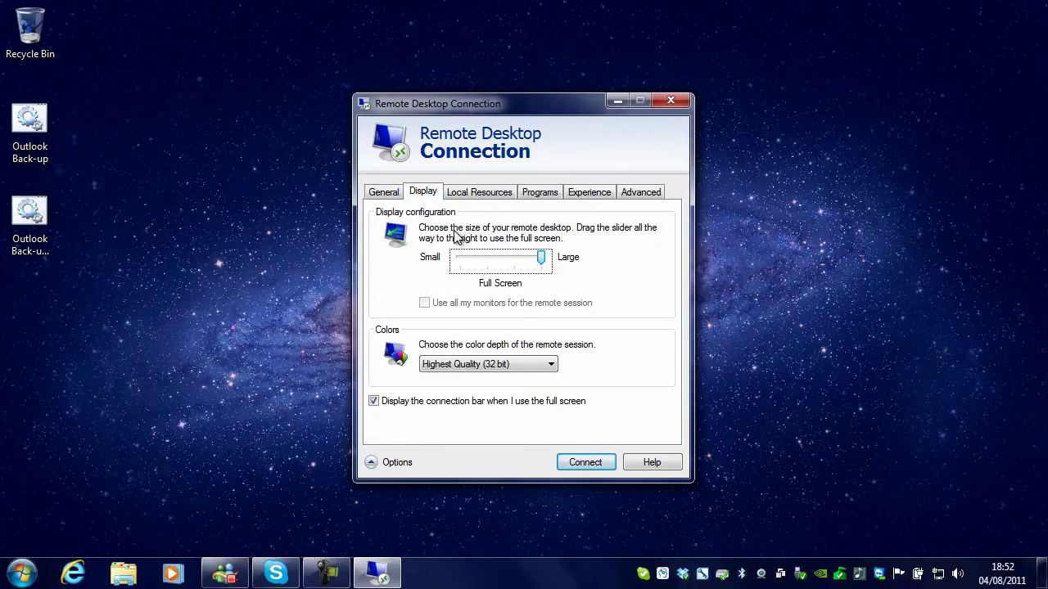
left_click_drag(538, 260, 559, 270)
left_click(469, 193)
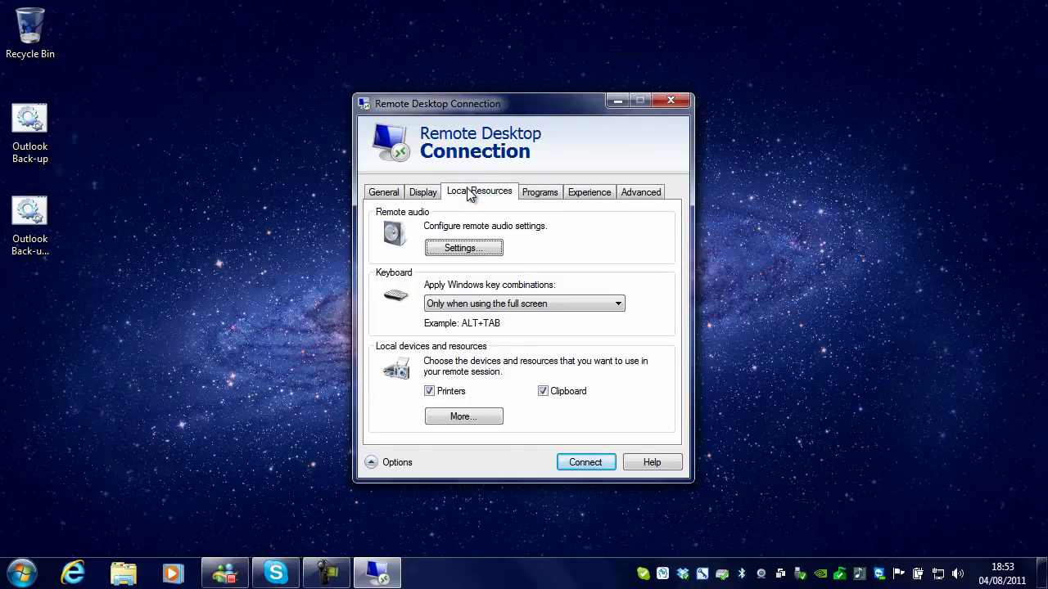
left_click(443, 248)
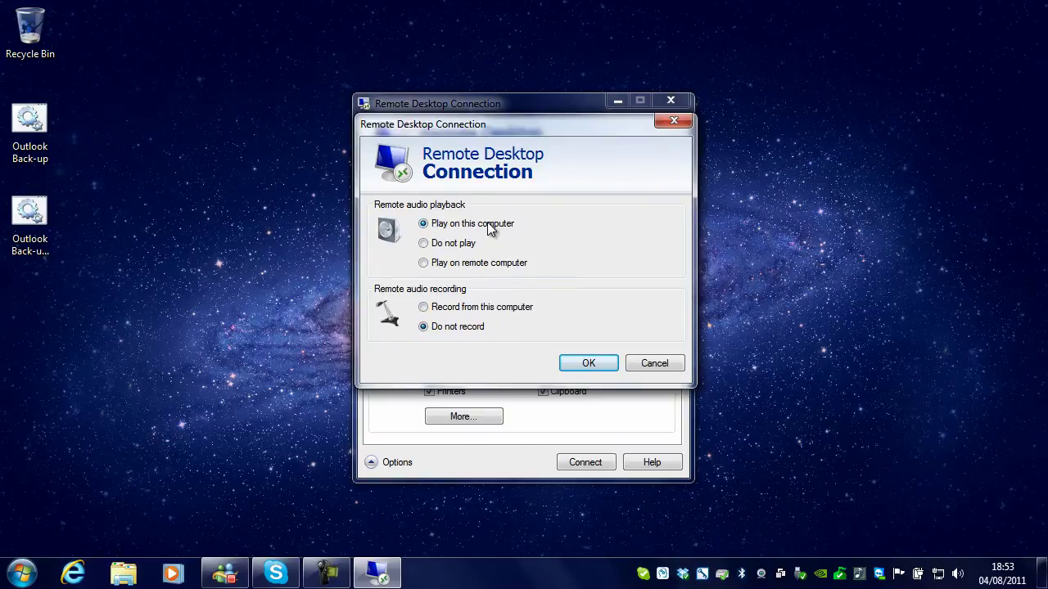
left_click(658, 125)
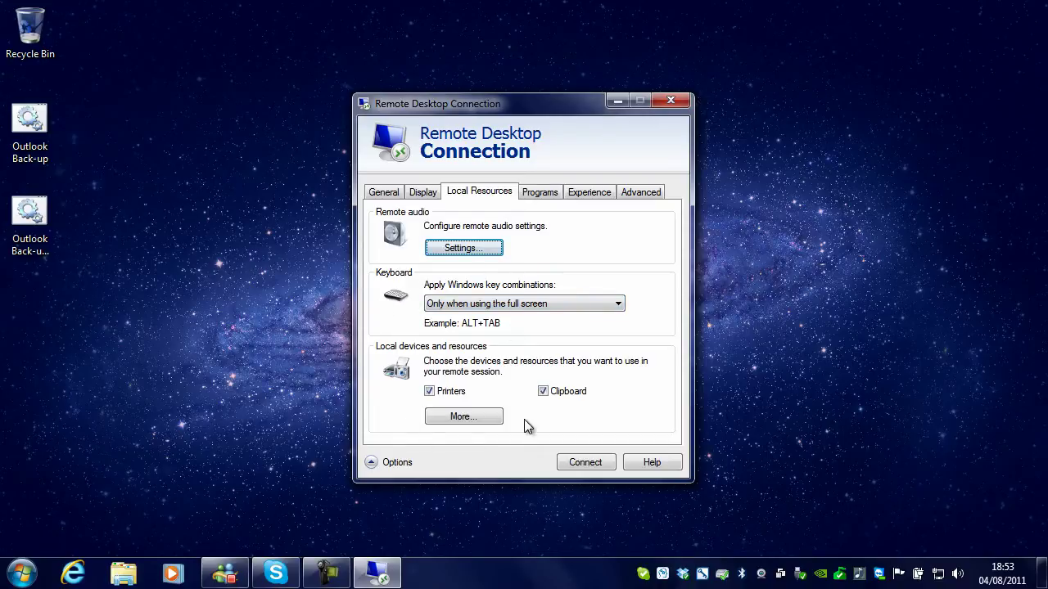
Step: Examine the additional local devices offered for the remote session, and browse the computer's network drives and the shared (S:) folder
left_click(460, 418)
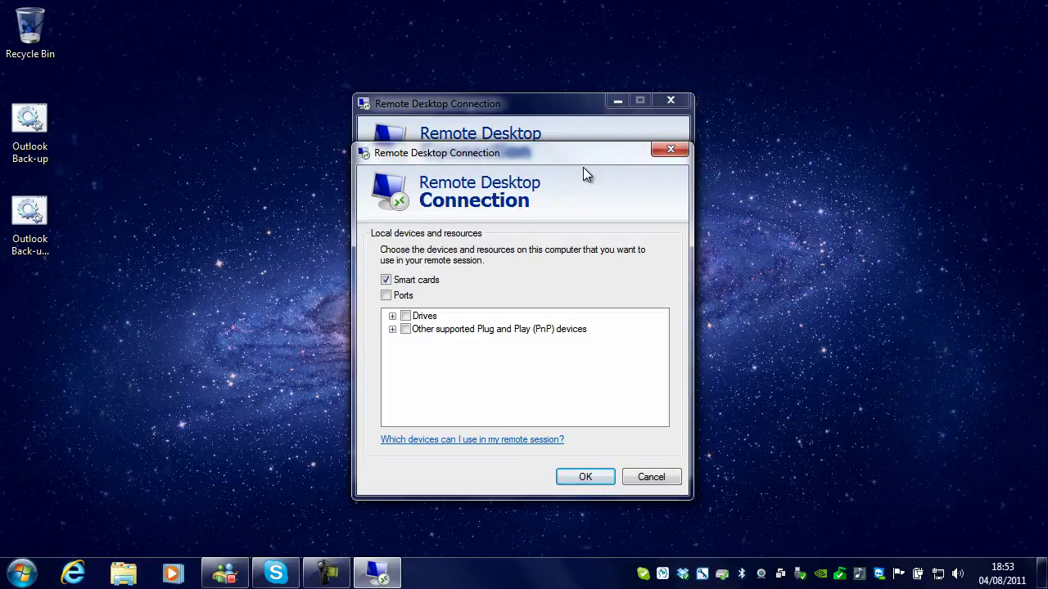
left_click(109, 577)
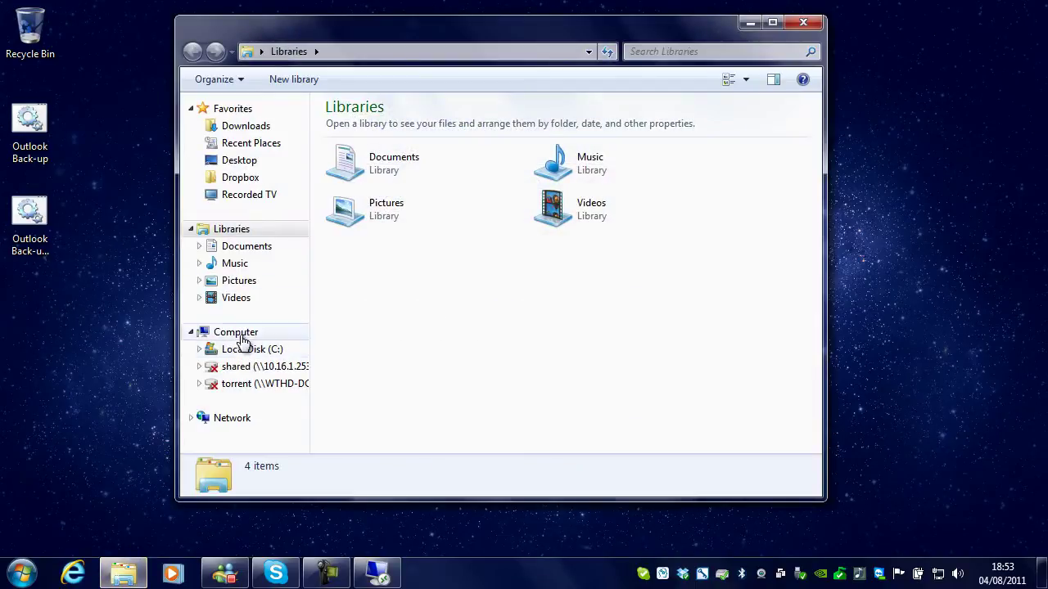
left_click(240, 333)
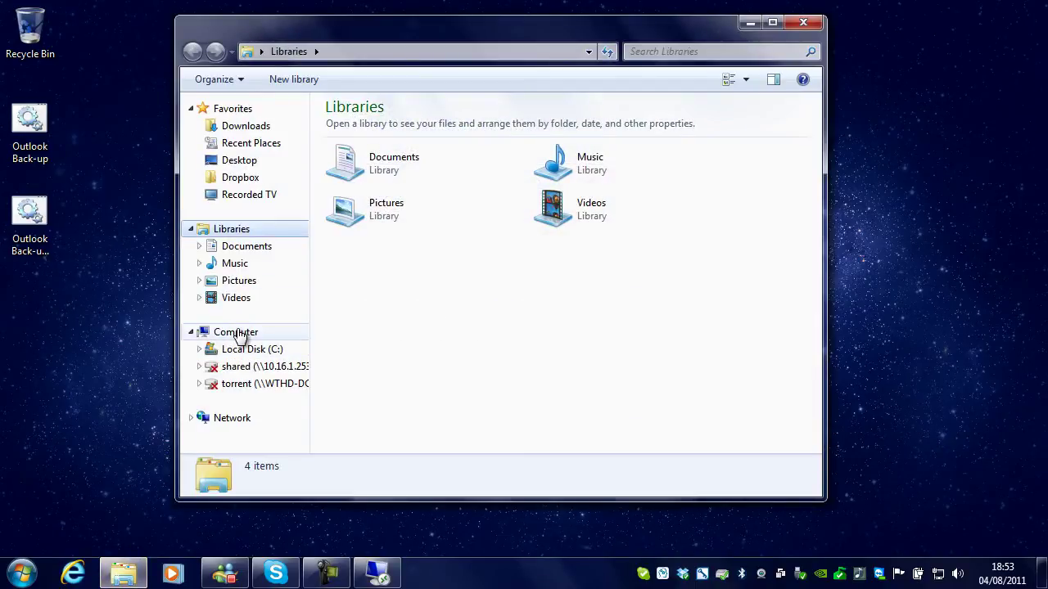
double_click(428, 271)
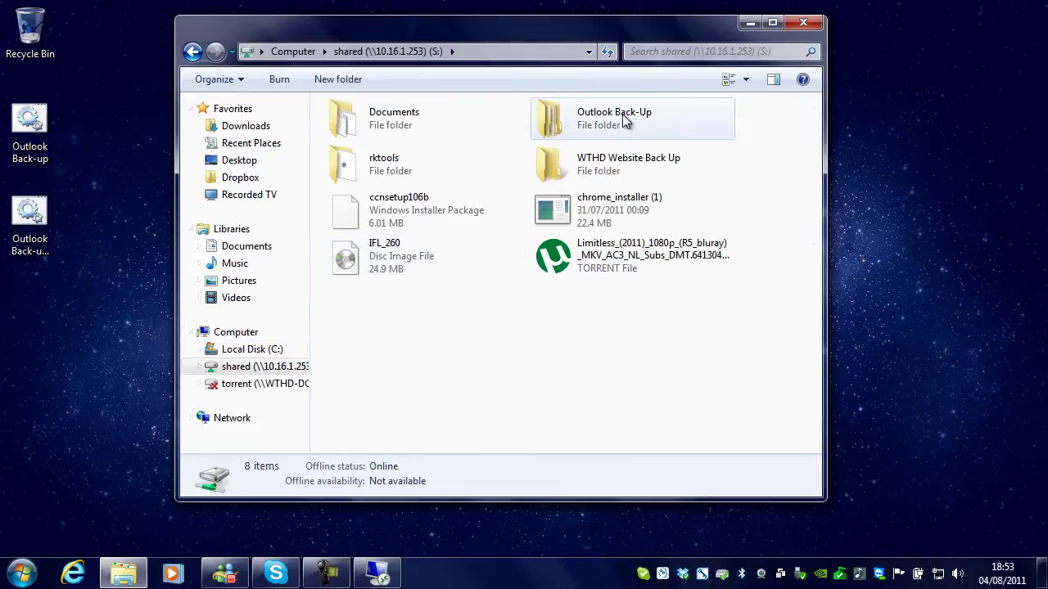
left_click(293, 45)
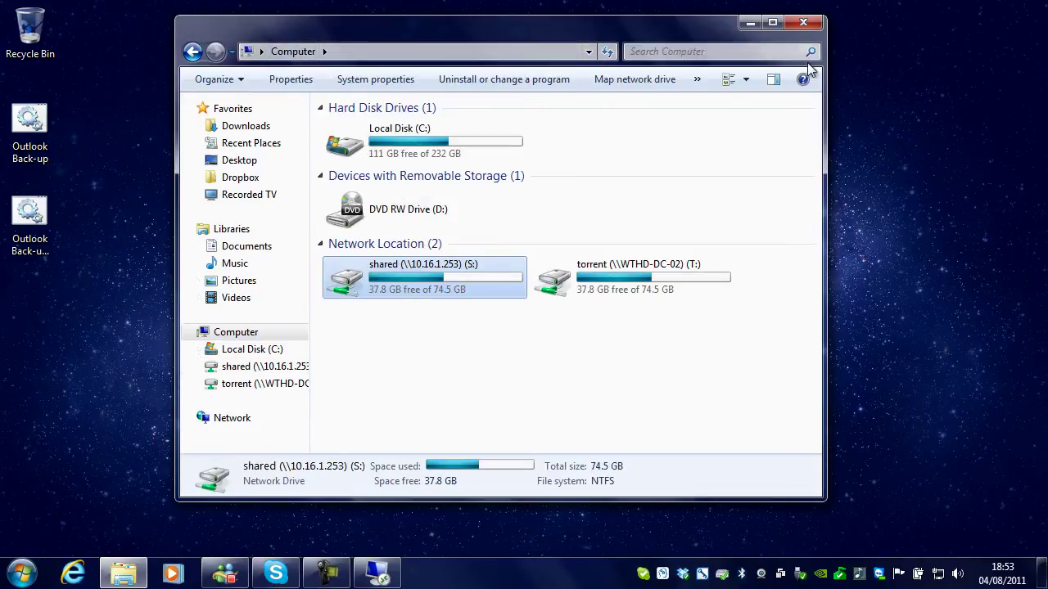
left_click(814, 25)
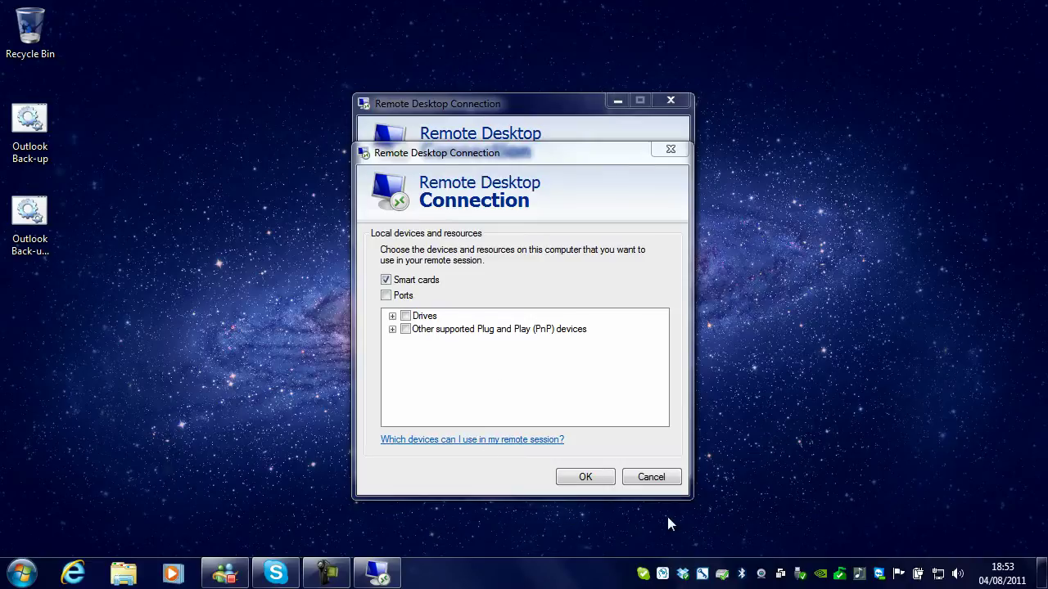
left_click(669, 482)
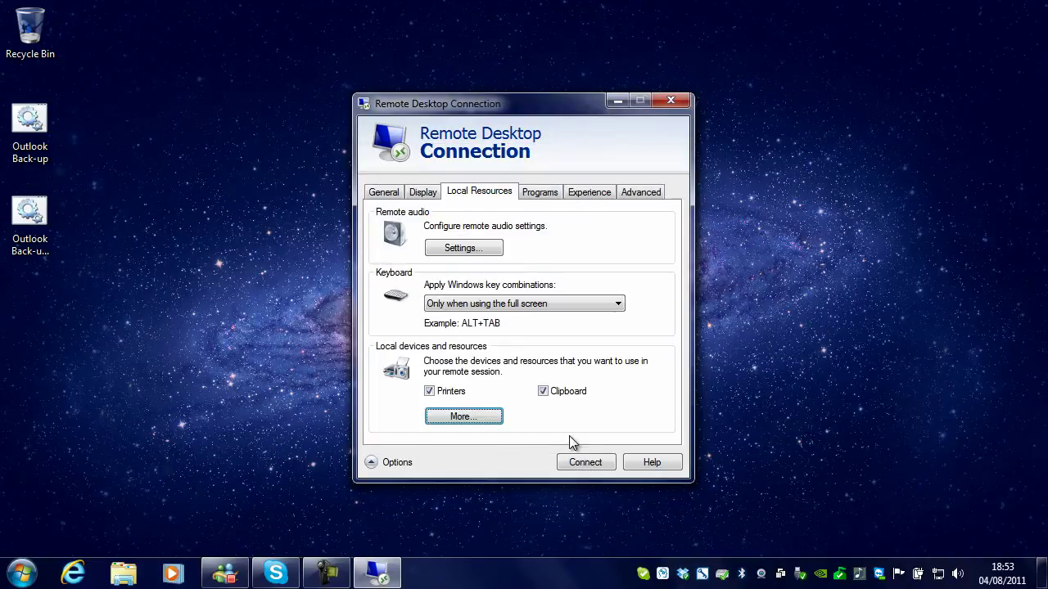
Step: Review the settings for starting a program on connection and the available connection speed choices for optimizing performance
left_click(536, 193)
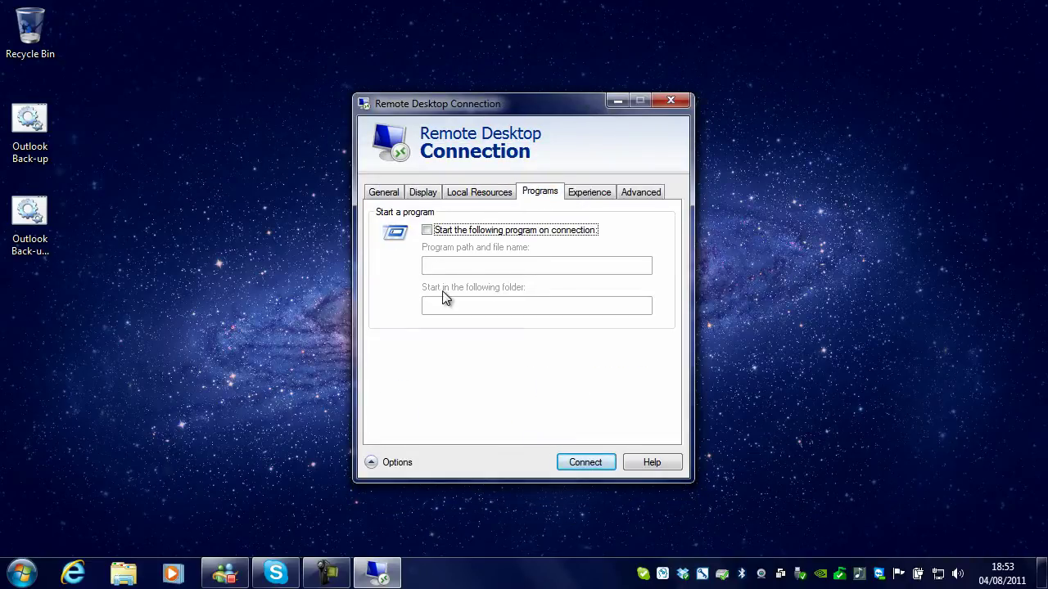
left_click(607, 193)
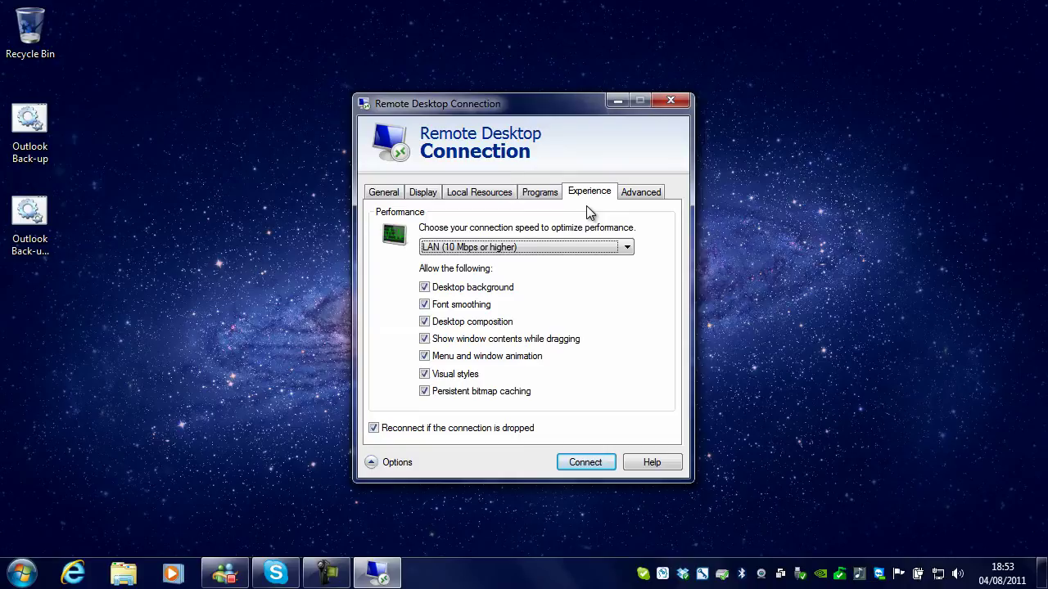
left_click(576, 245)
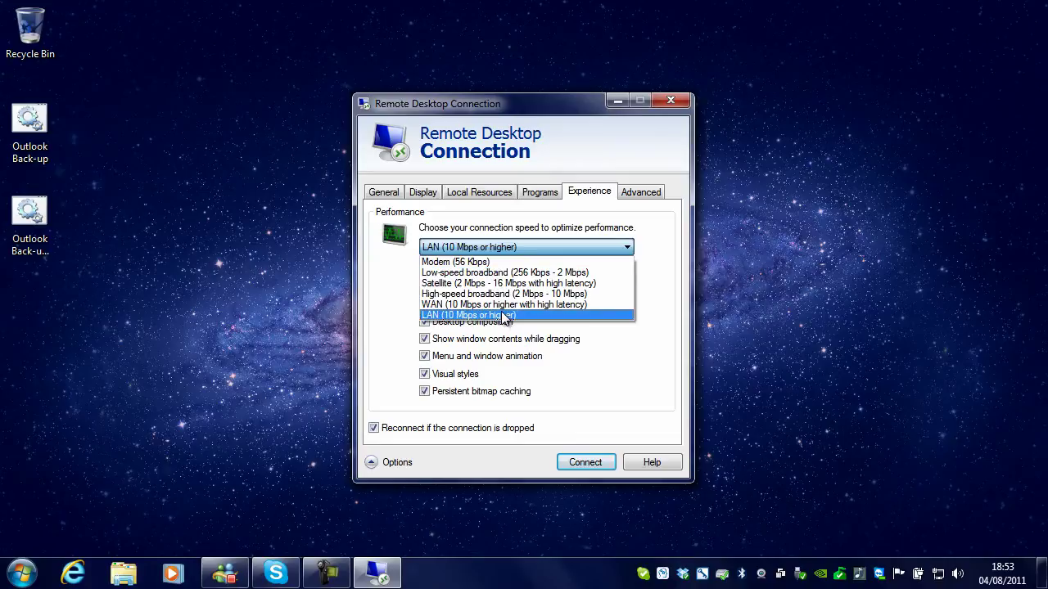
left_click(592, 381)
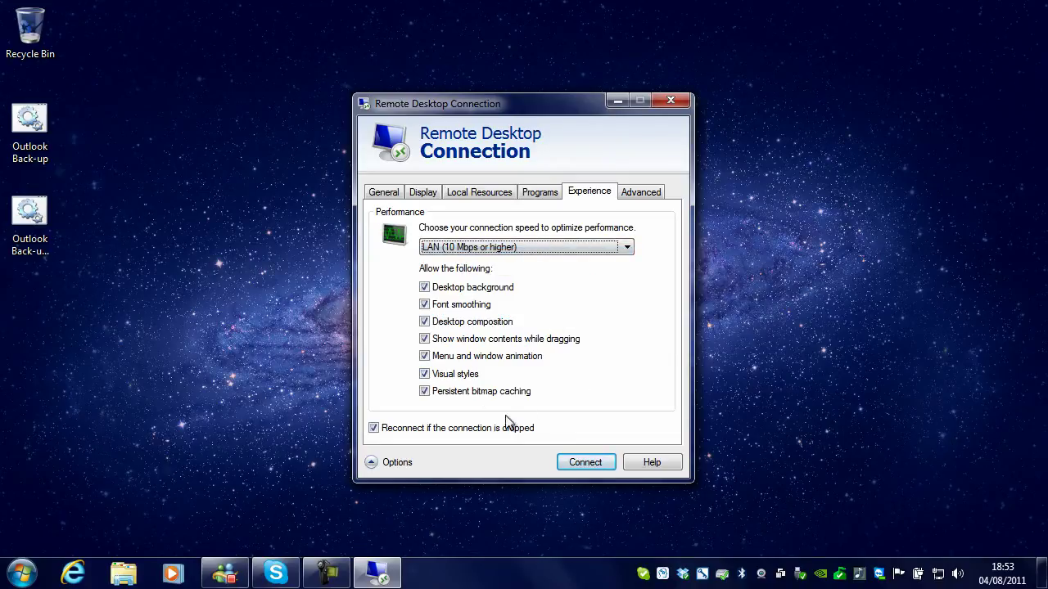
Step: Review the advanced connection settings, including the choices for what happens if server authentication fails
left_click(632, 198)
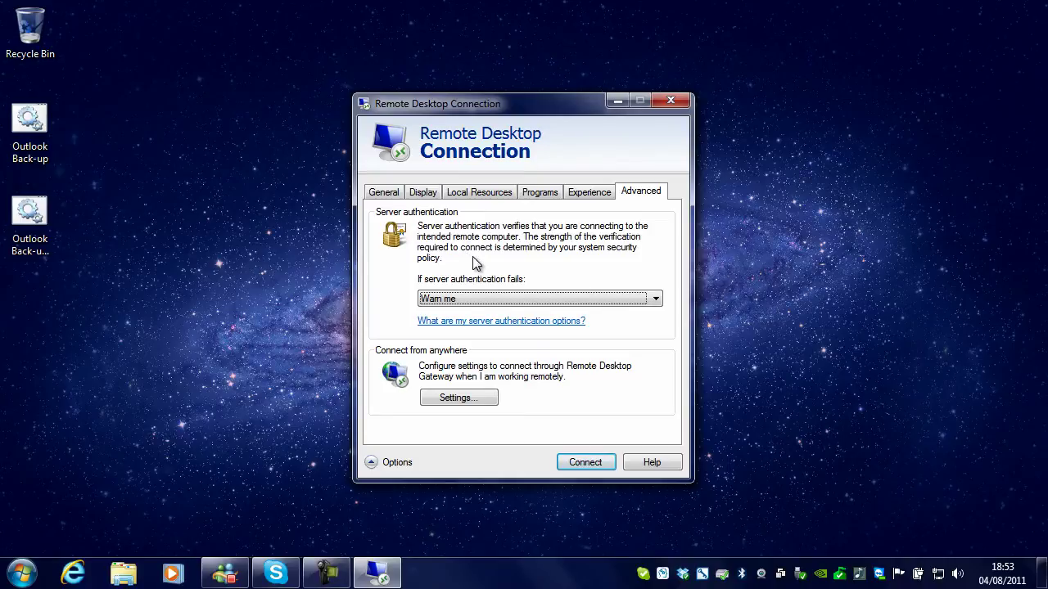
left_click(481, 299)
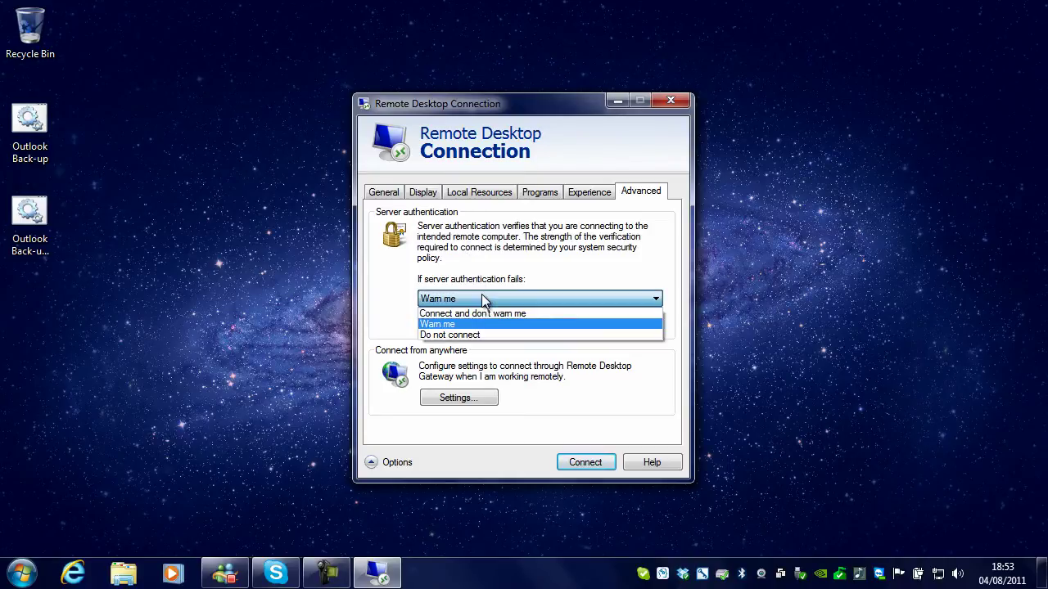
left_click(481, 298)
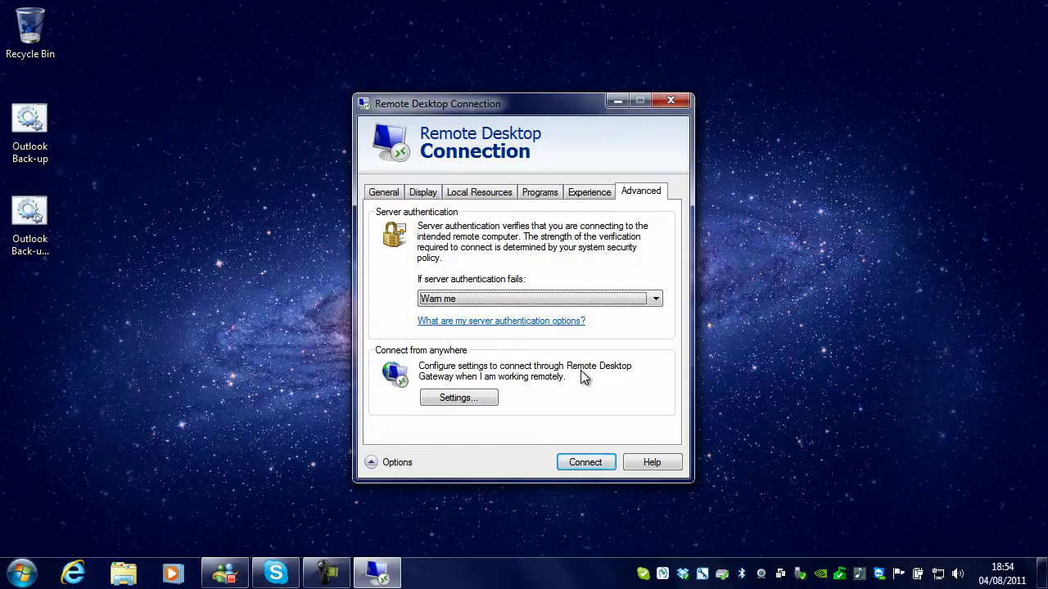
Step: Return to the general logon settings and connect to the remote computer wthd-dc-01
left_click(384, 194)
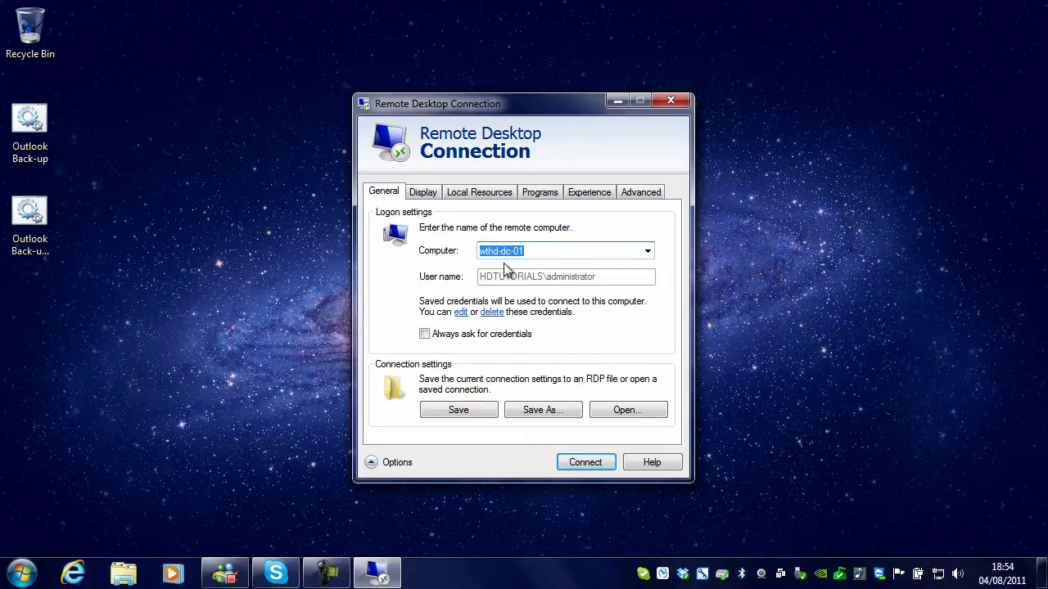
left_click(584, 462)
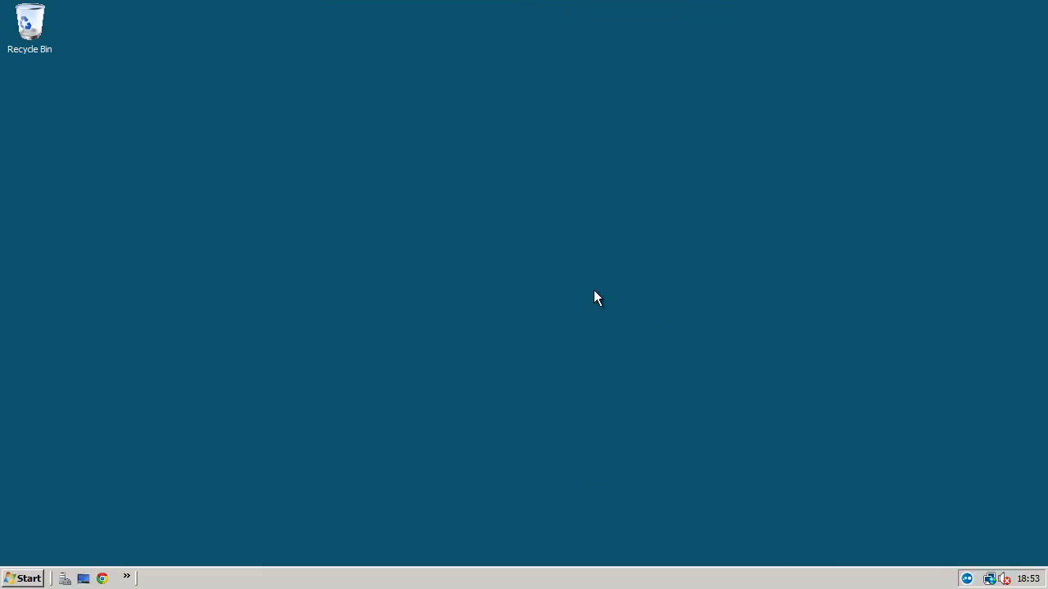
Step: View the remote server's basic System properties and close the System window
left_click(21, 575)
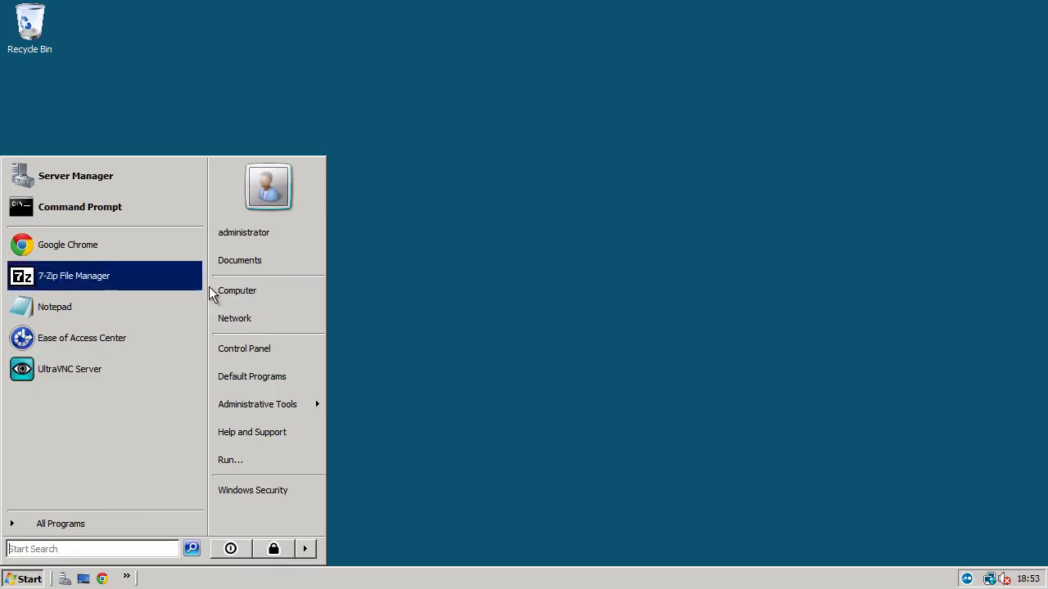
right_click(254, 288)
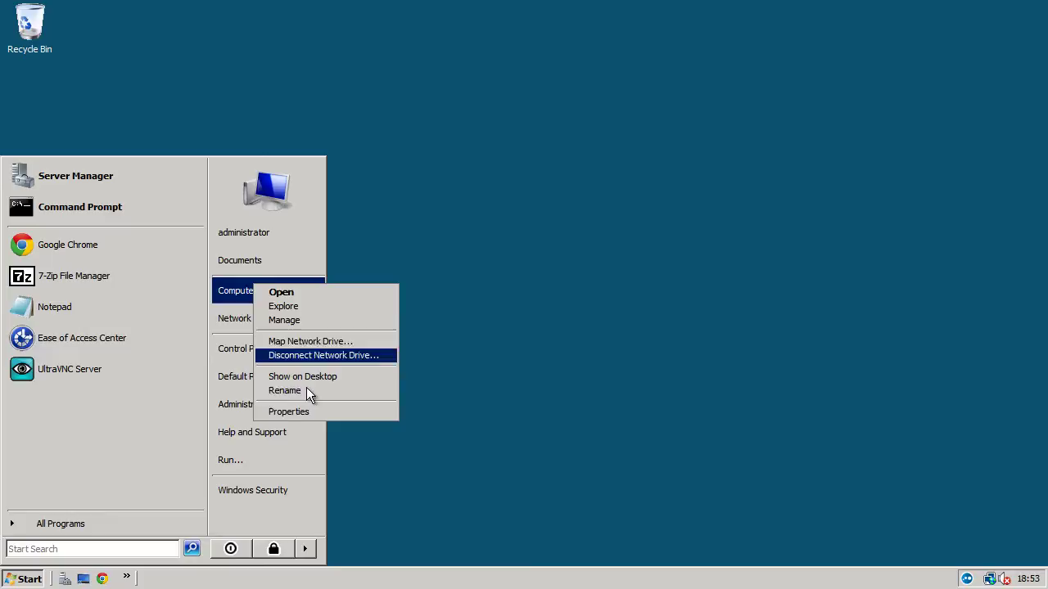
left_click(306, 411)
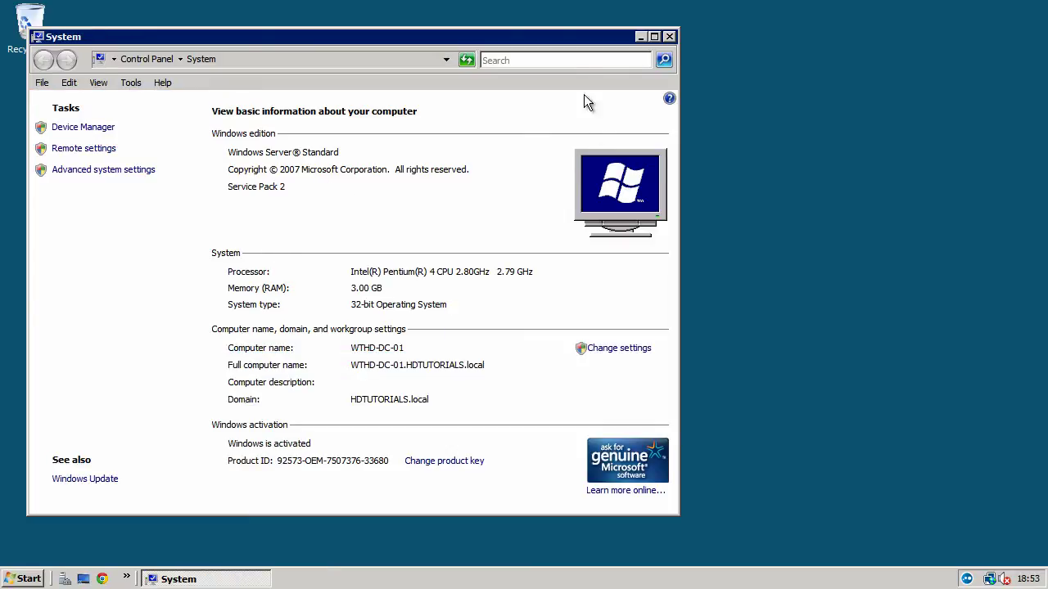
left_click(668, 37)
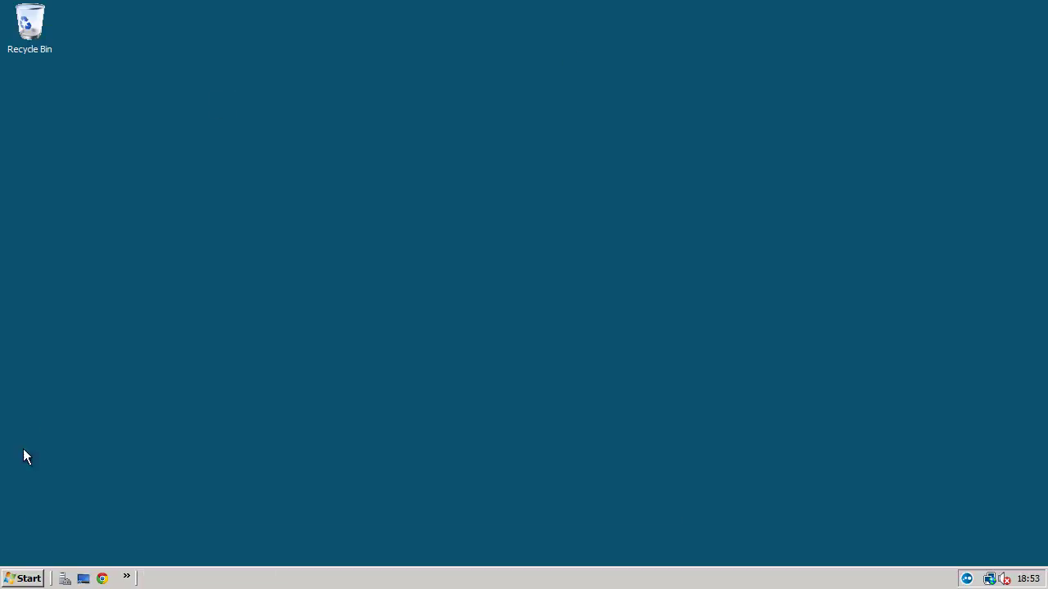
Step: Bring up the remote server's log-off and shutdown options and end the session on wthd-dc-01
left_click(34, 581)
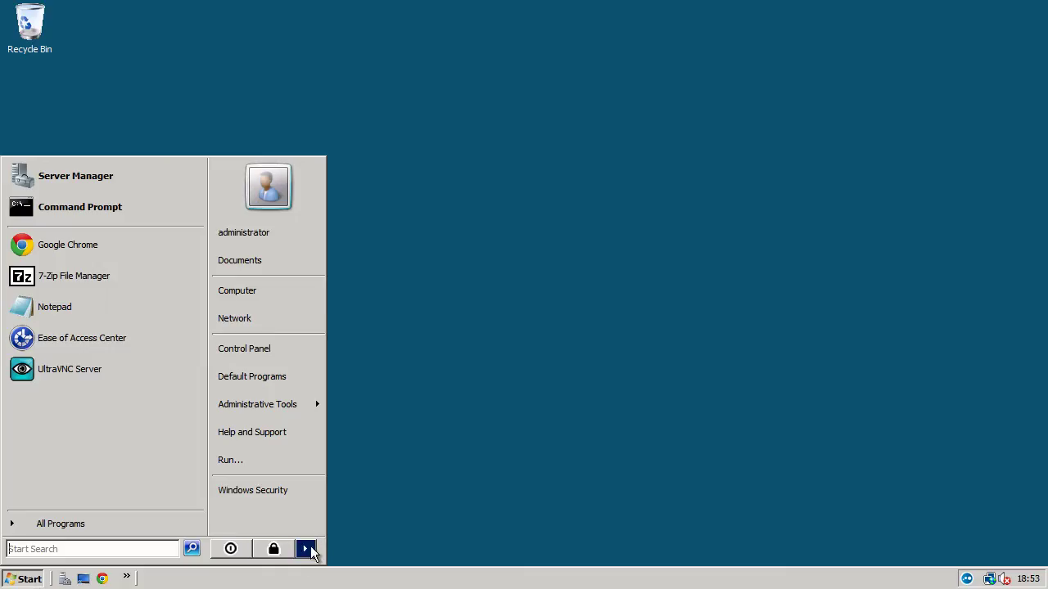
left_click(311, 553)
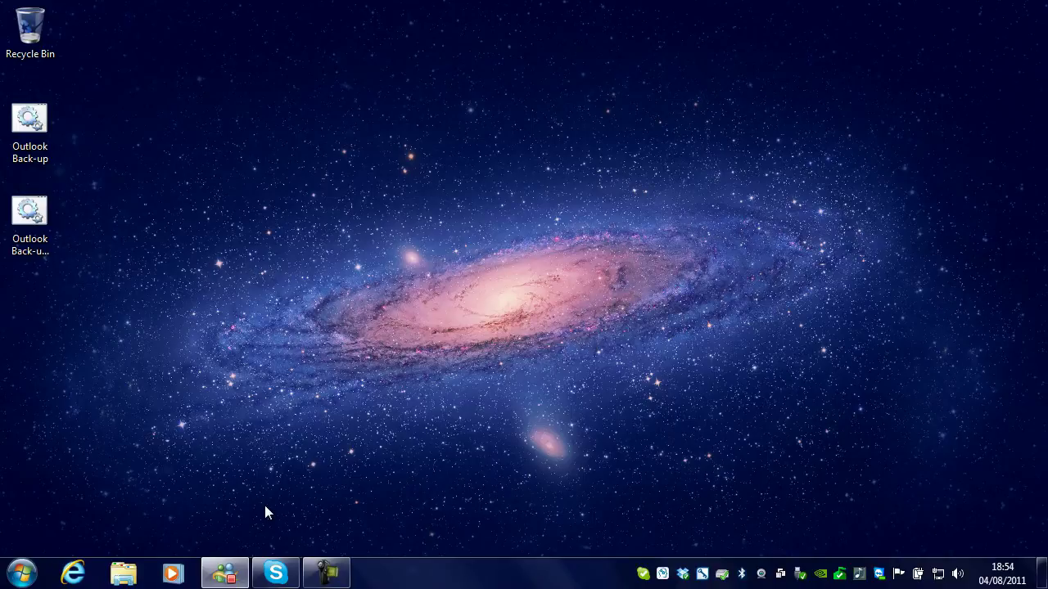
Step: Launch Remote Desktop Connection in administrative mode by running "mstsc /admin"
left_click(6, 578)
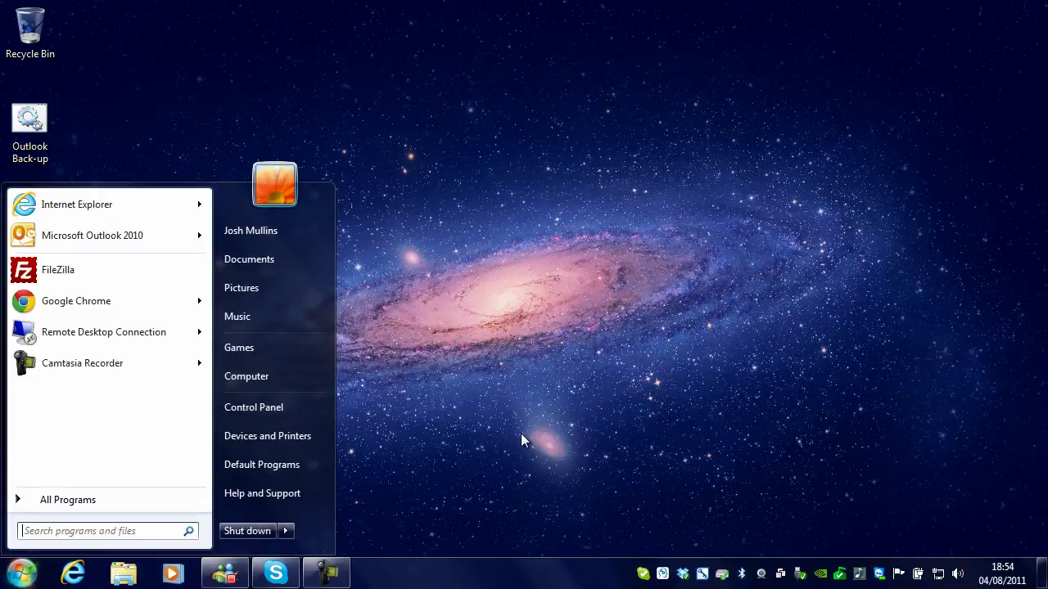
type("mstsc")
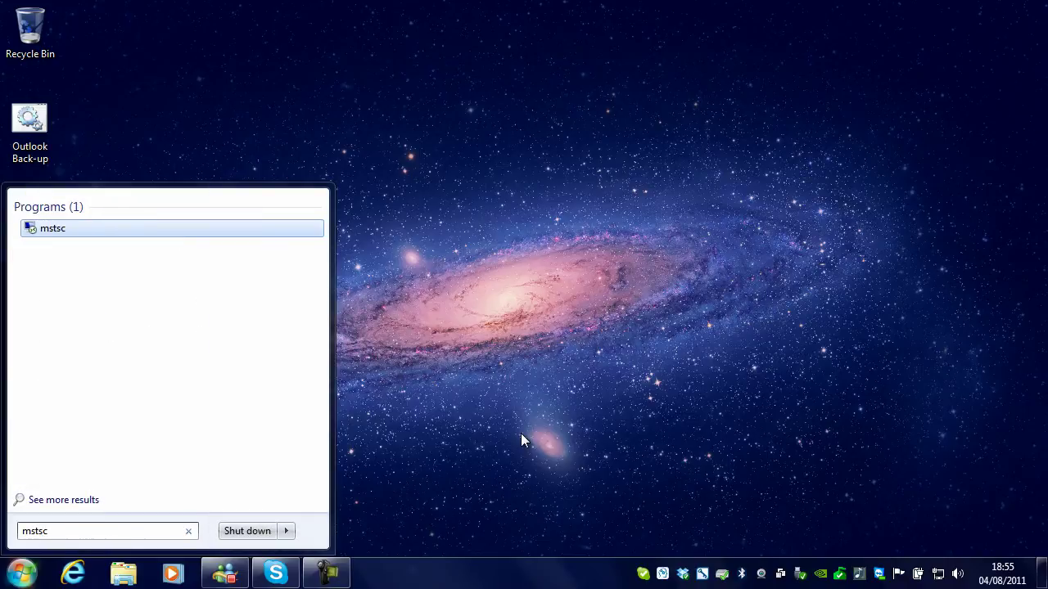
type(" /admin")
key("Return")
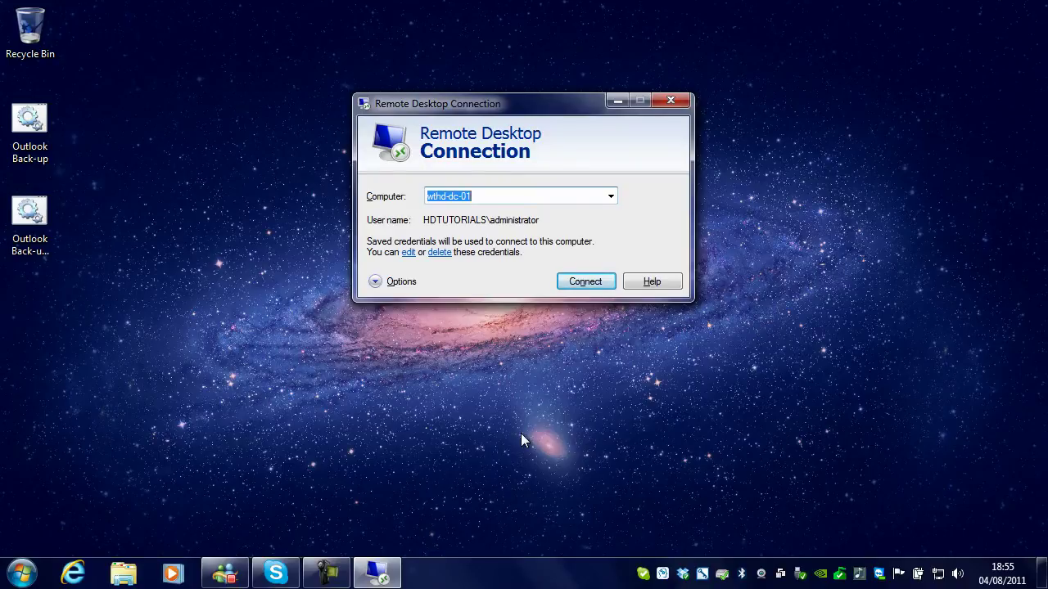
Step: Change the target computer to wthd-dc-02 and connect to it
key("End")
key("BackSpace")
type("2")
key("Return")
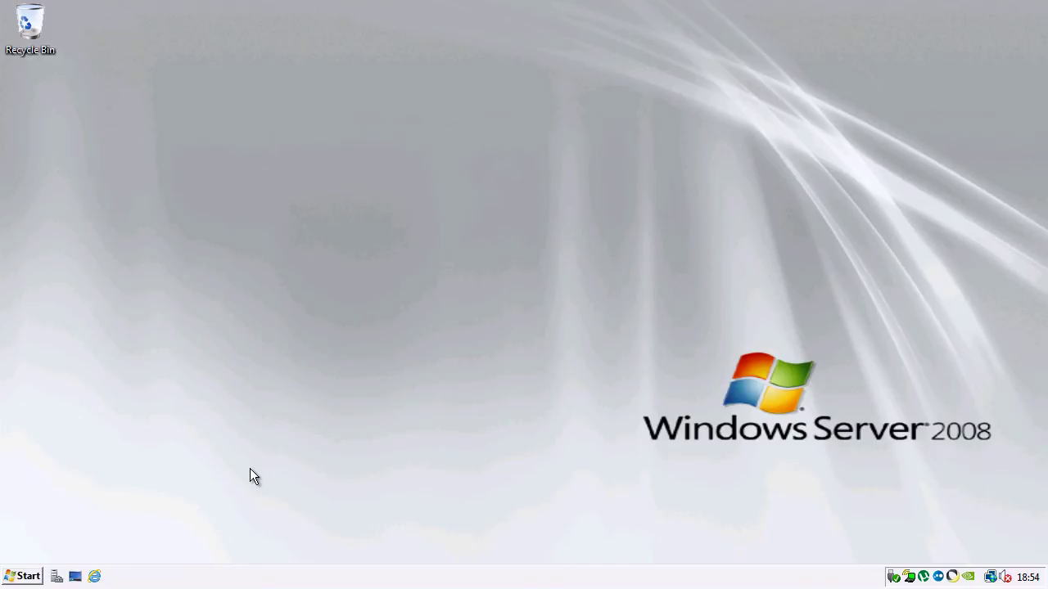
Step: Open Notepad on the remote server to try out a program in the session, and close it
key("super")
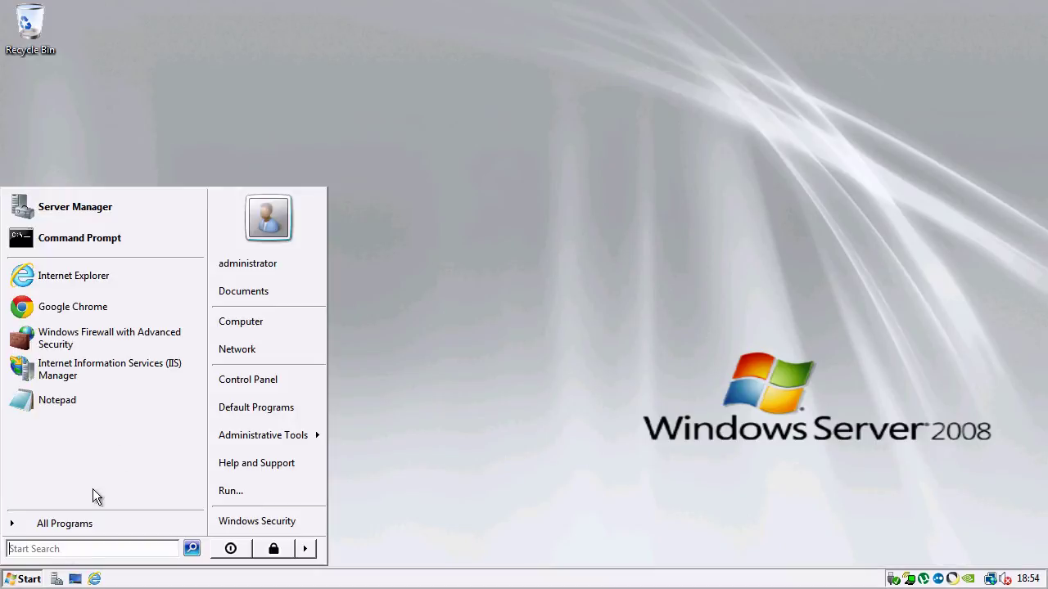
left_click(85, 391)
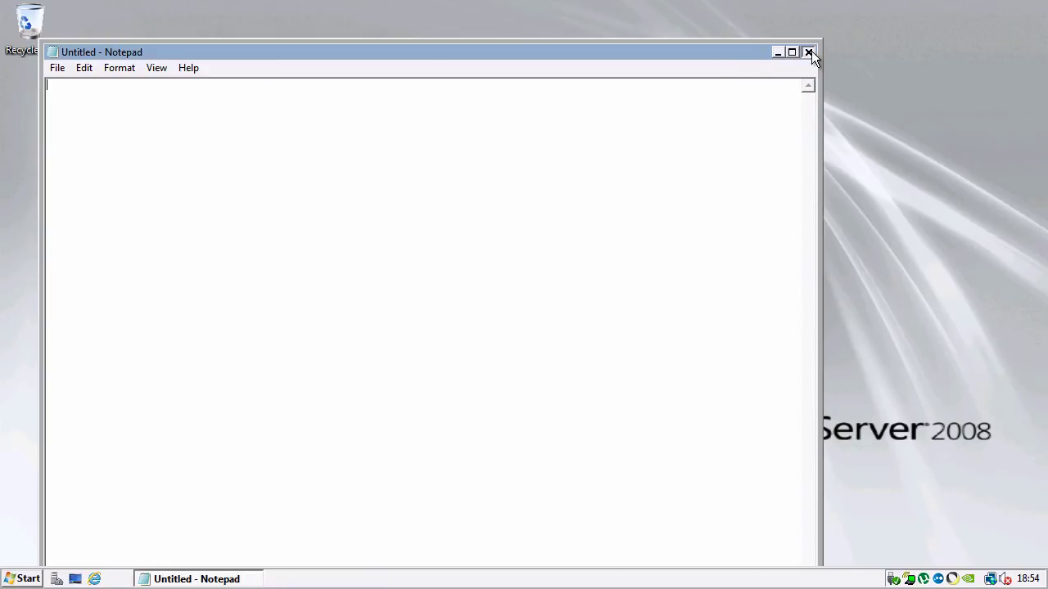
left_click(809, 53)
Step: Examine the remote server's log-off and shutdown options and the Windows Security screen, cancelling without choosing any action
key("super")
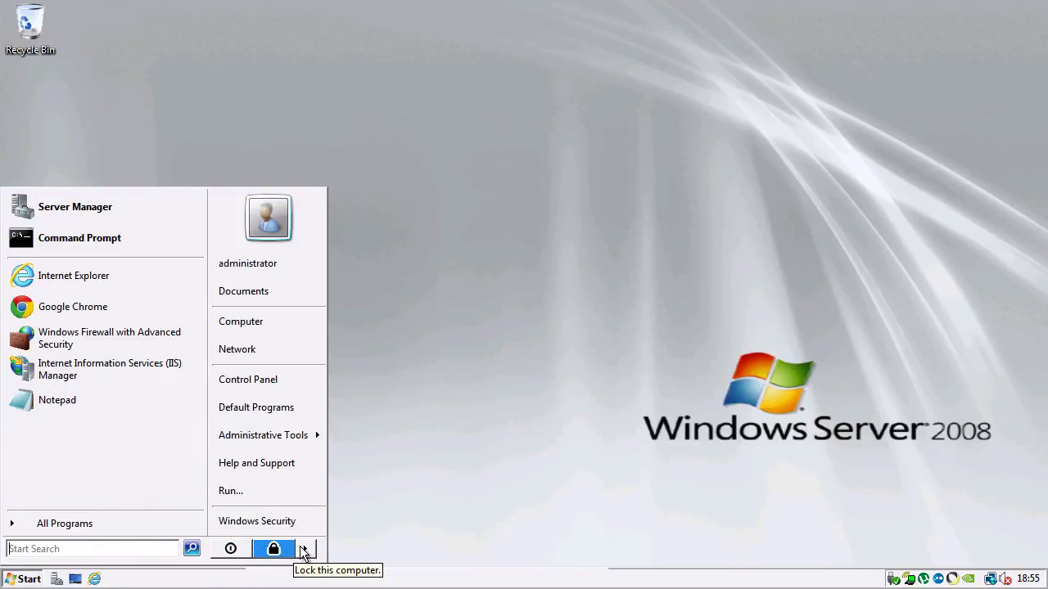
mouse_move(304, 550)
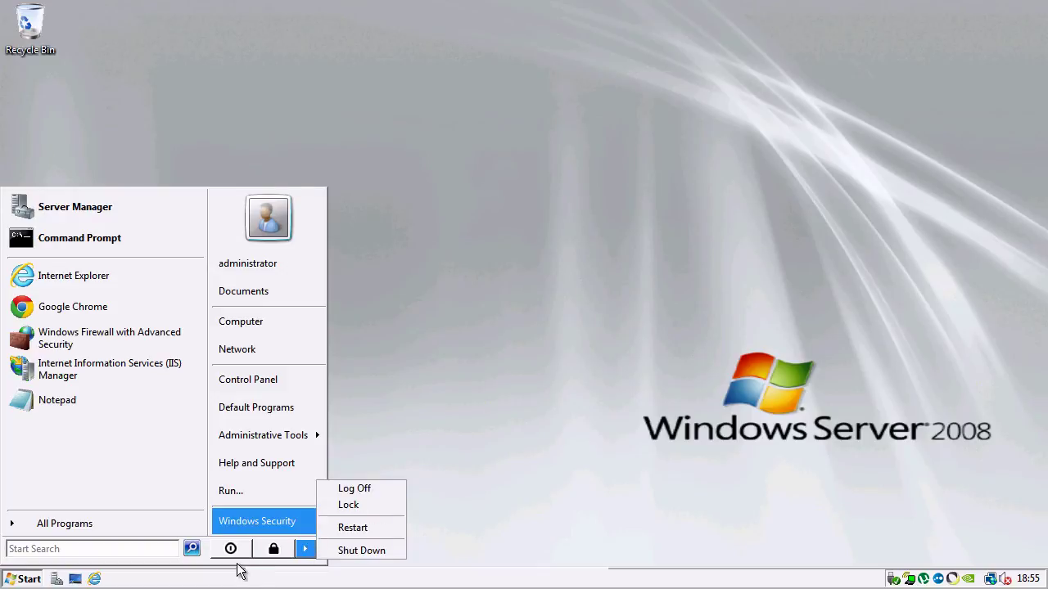
left_click(247, 524)
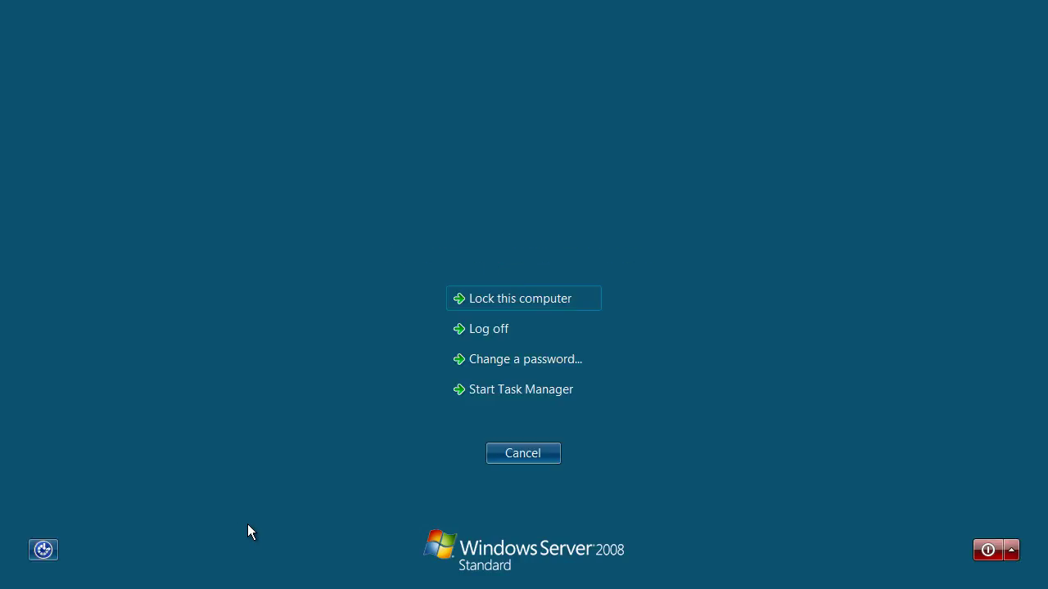
left_click(523, 453)
left_click(13, 575)
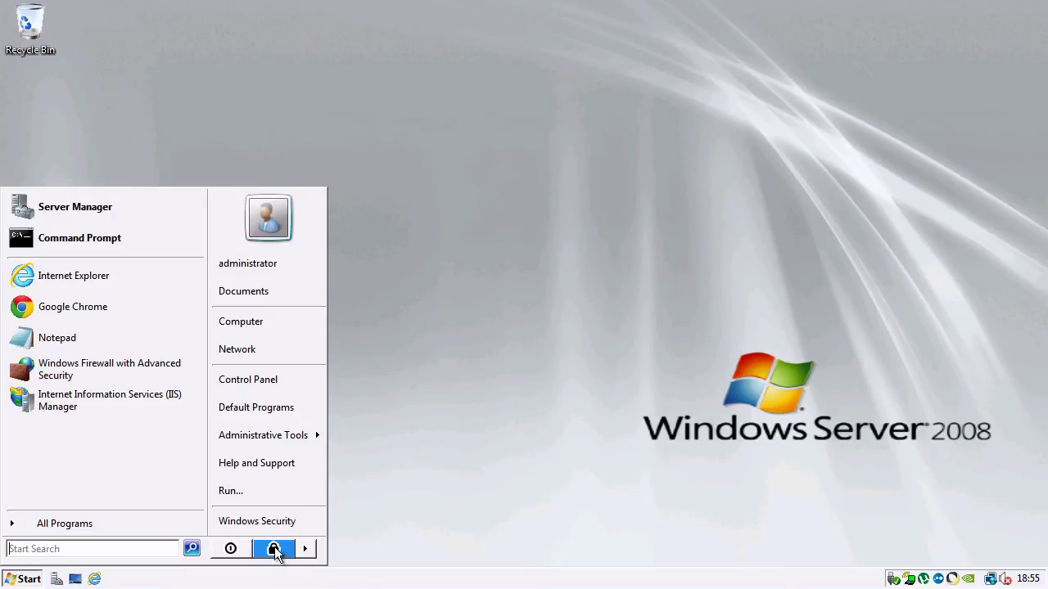
left_click(223, 67)
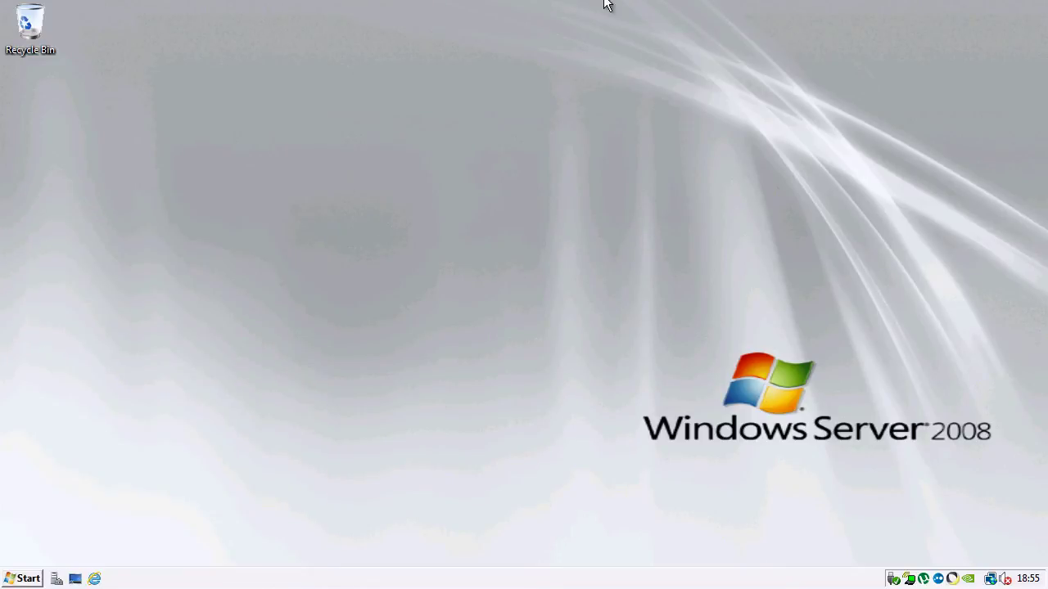
Step: Disconnect the full-screen remote session with wthd-dc-02 and confirm the disconnection
mouse_move(653, 6)
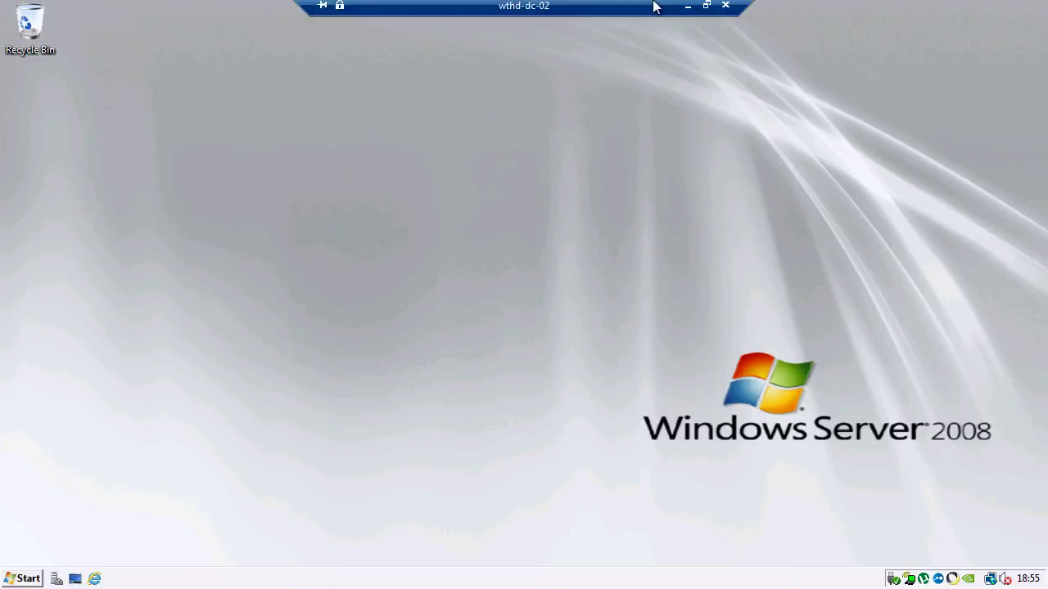
left_click(724, 8)
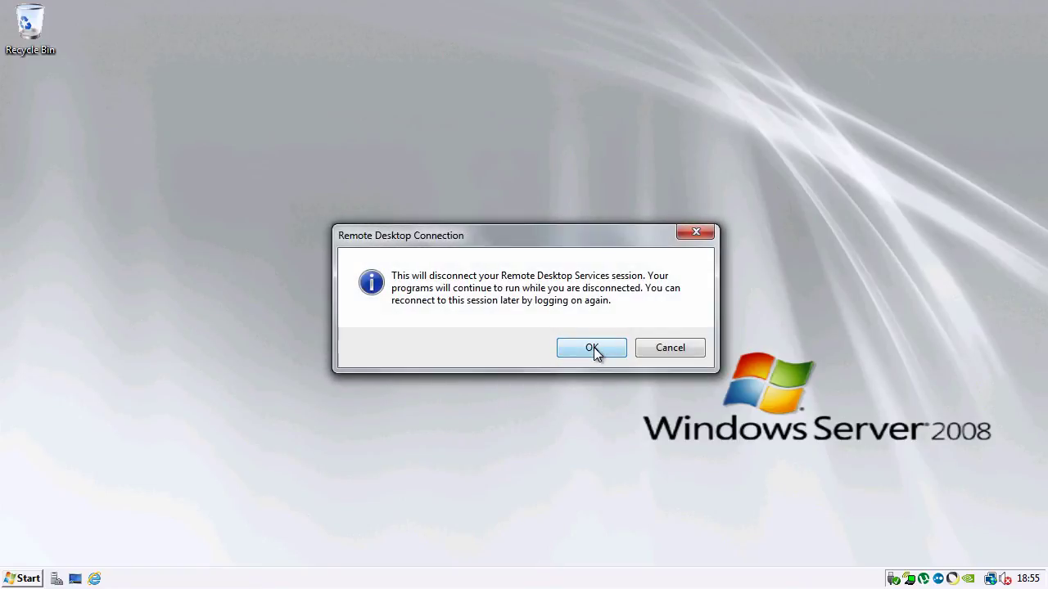
left_click(592, 347)
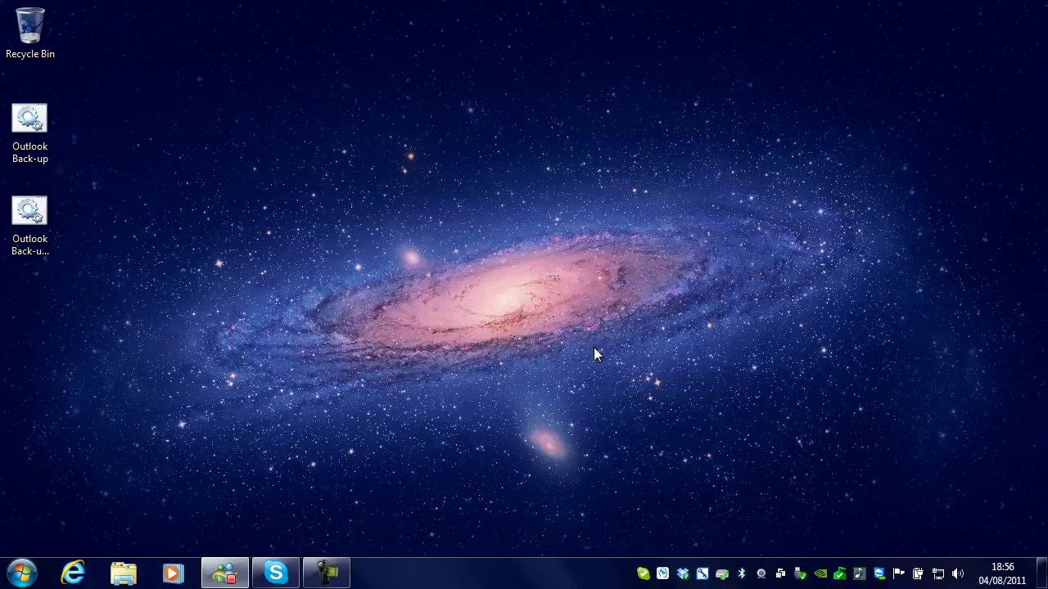